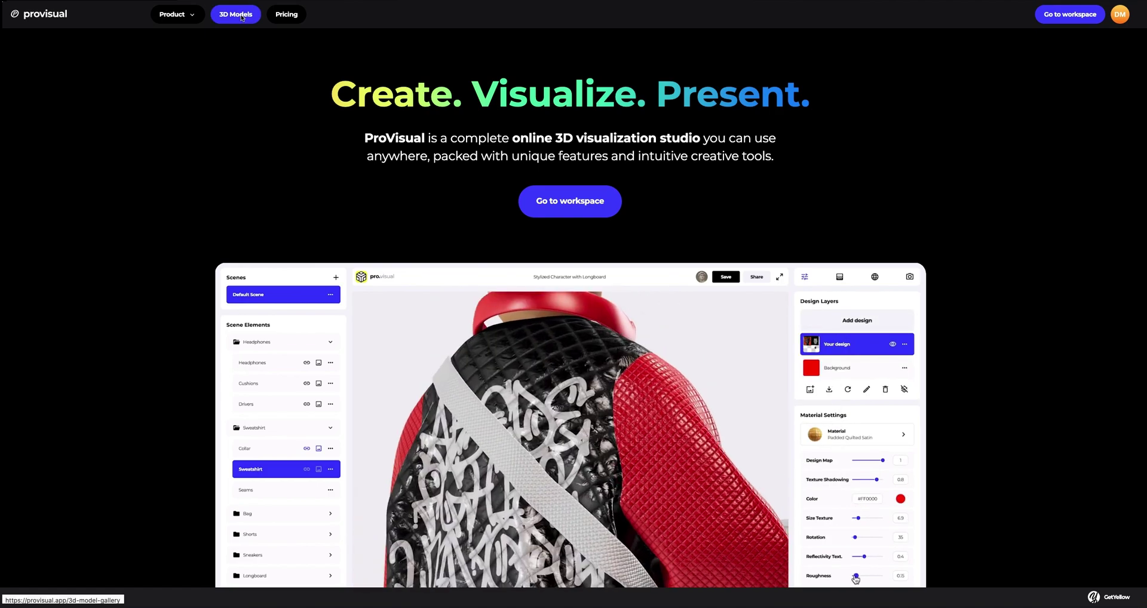
Step: Open the 3D Models gallery and scroll down to the 500ml Aluminum Can card
left_click(242, 16)
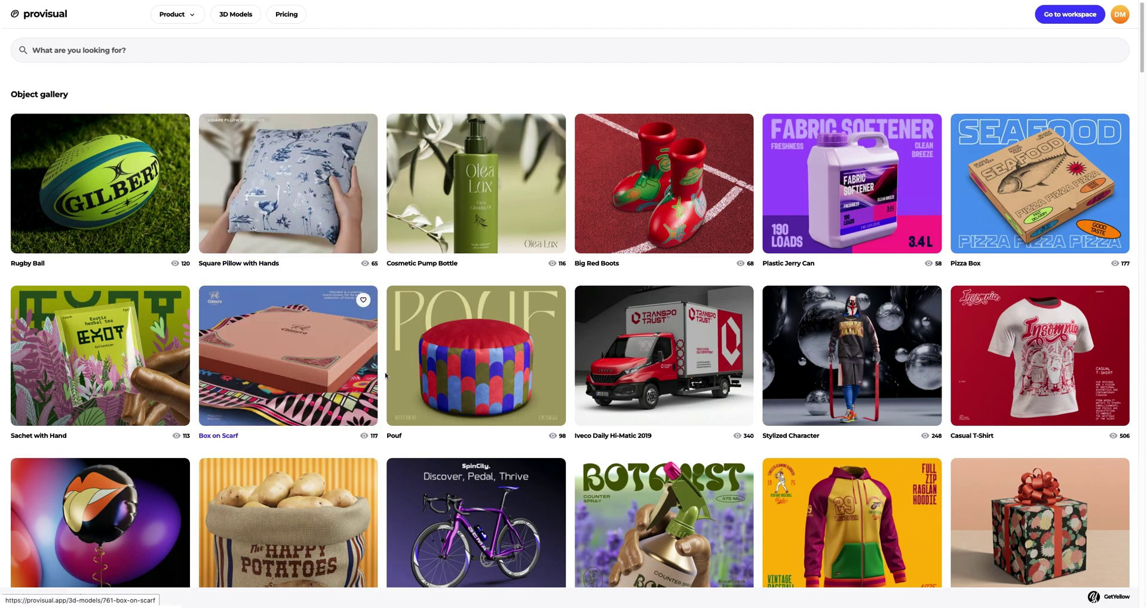
scroll(436, 388, "down", 2)
scroll(439, 392, "down", 4)
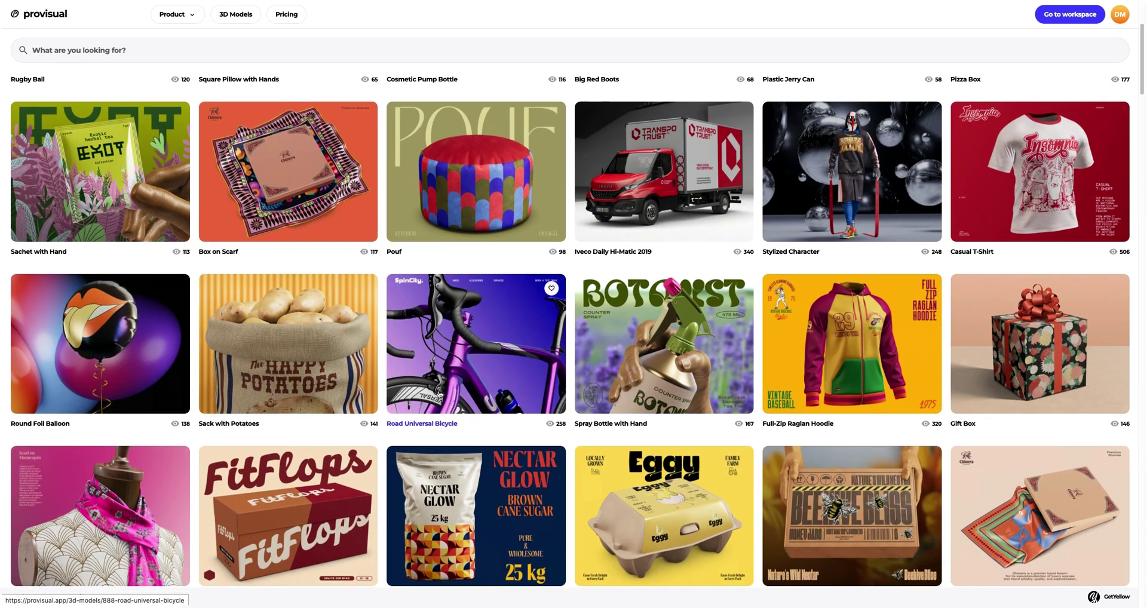
scroll(439, 393, "down", 10)
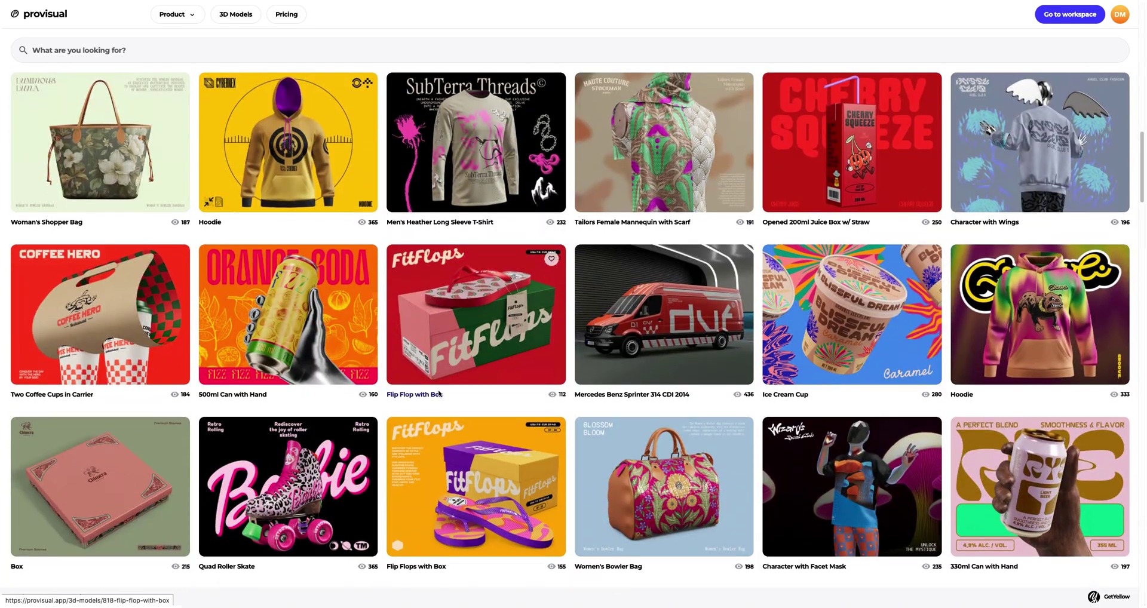
scroll(439, 394, "down", 8)
scroll(439, 393, "down", 5)
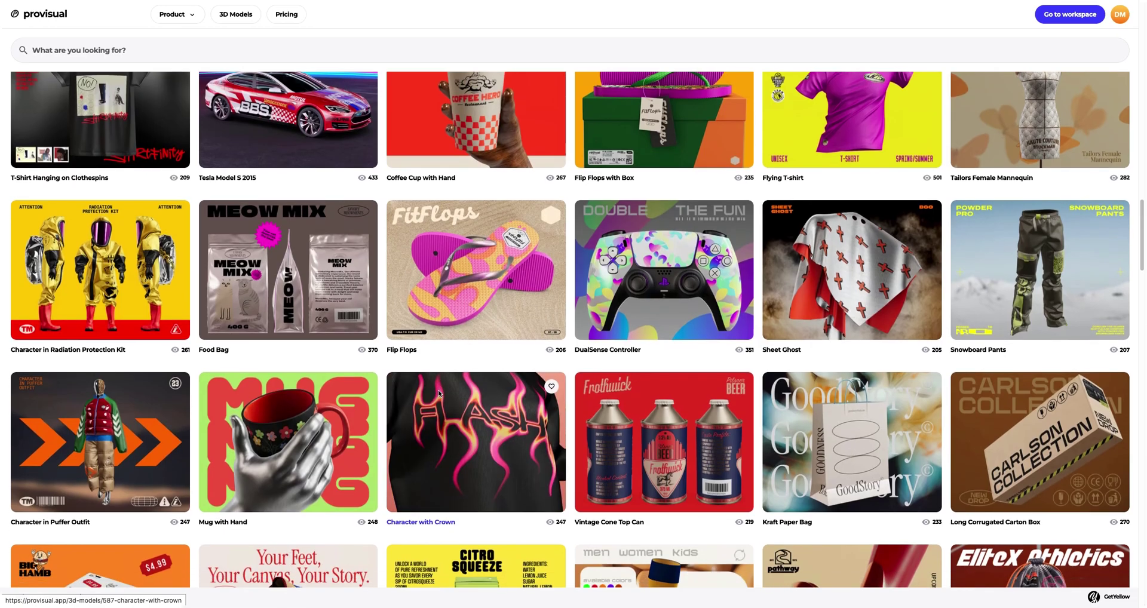
scroll(439, 392, "down", 7)
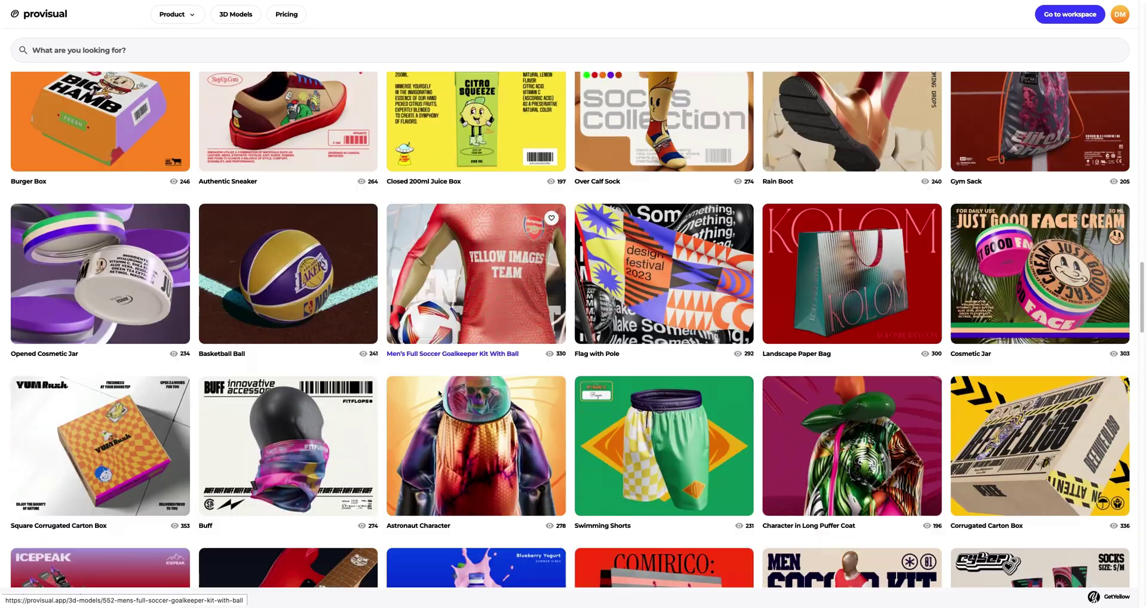
scroll(439, 392, "down", 9)
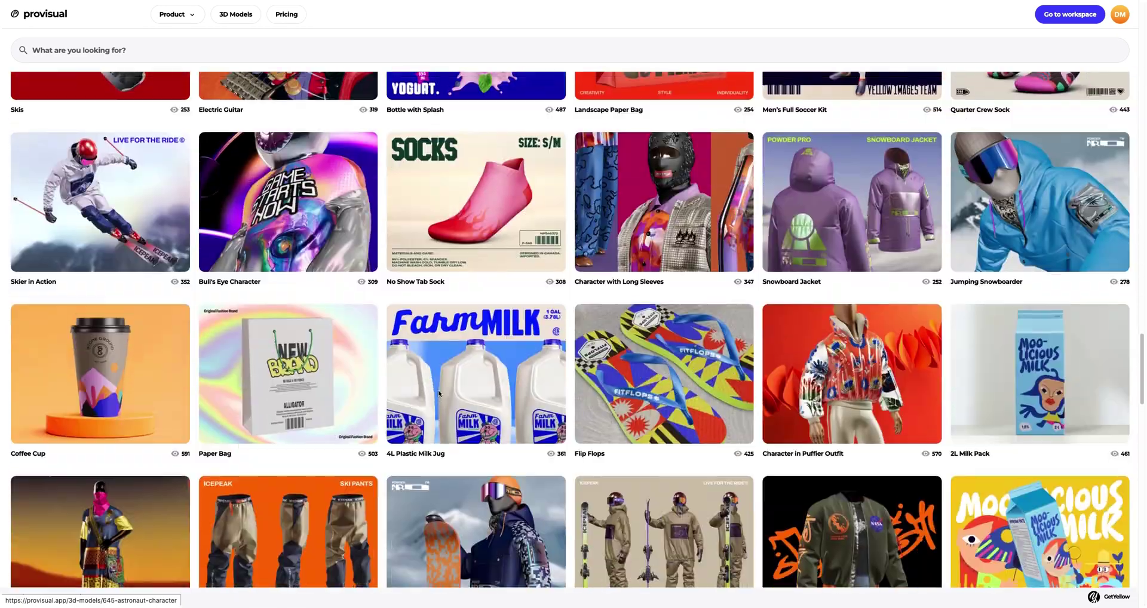
scroll(439, 392, "down", 2)
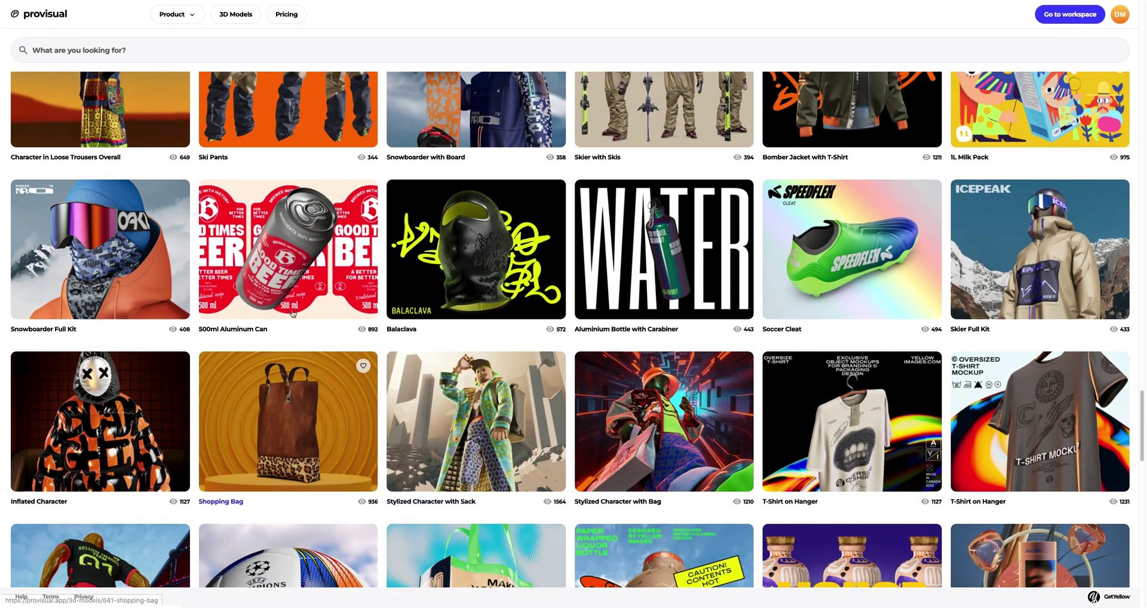
Step: Open the 500ml Aluminum Can model, view its preview photos, and create a project from it
left_click(243, 221)
left_click(520, 397)
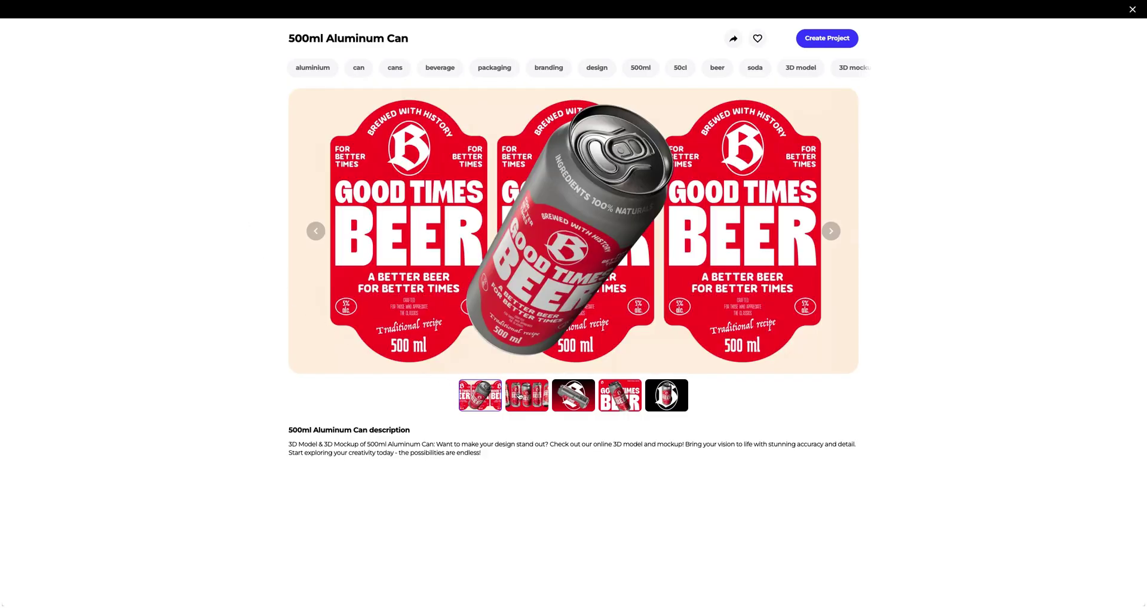
left_click(570, 402)
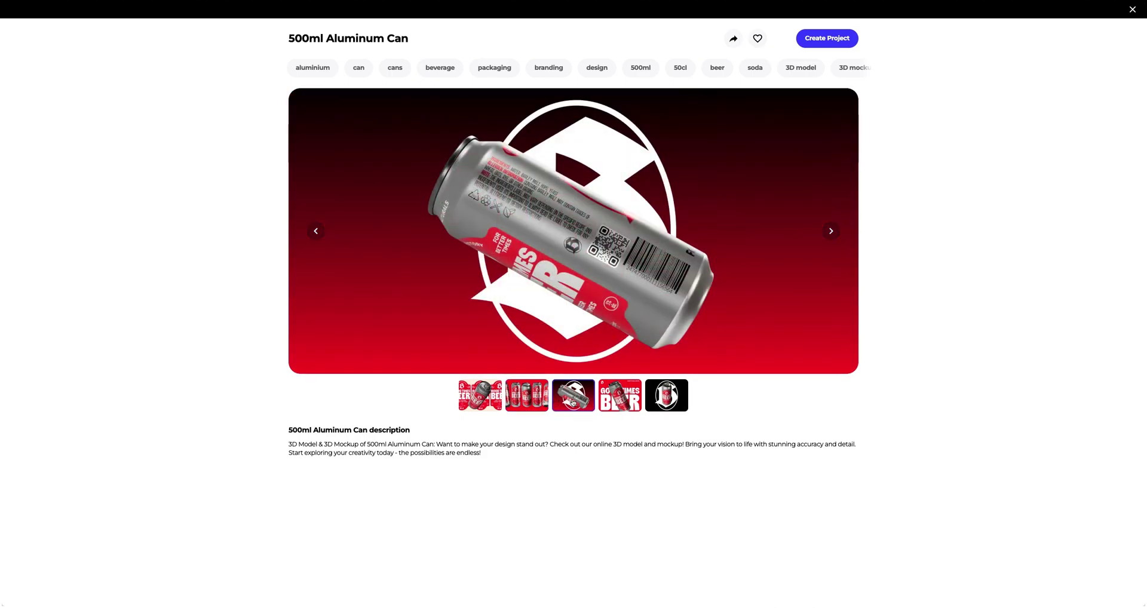
left_click(612, 402)
left_click(656, 402)
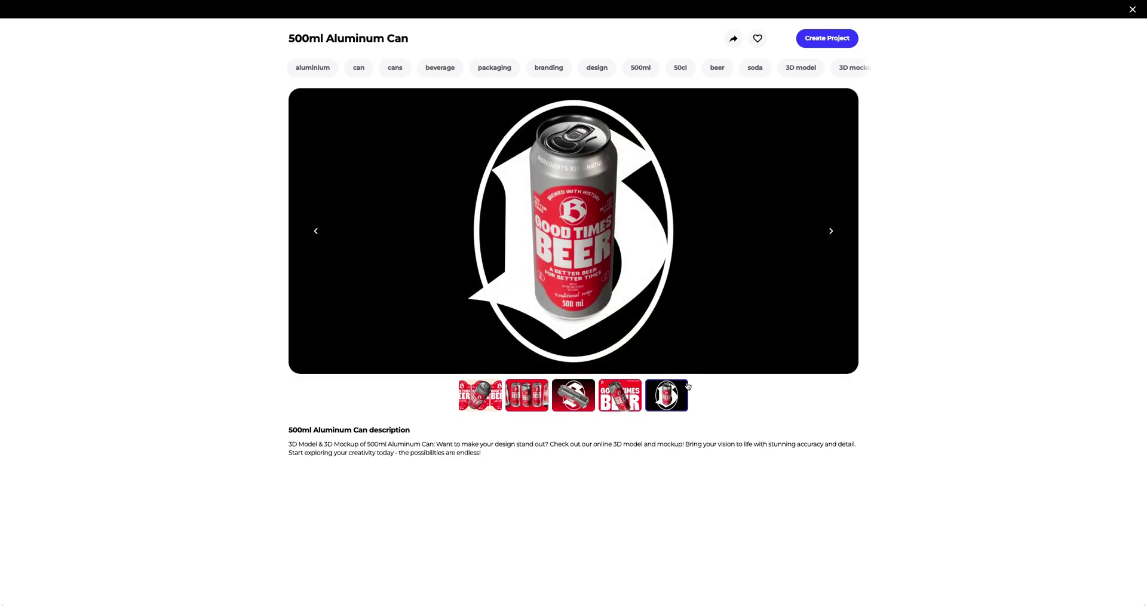
left_click(826, 38)
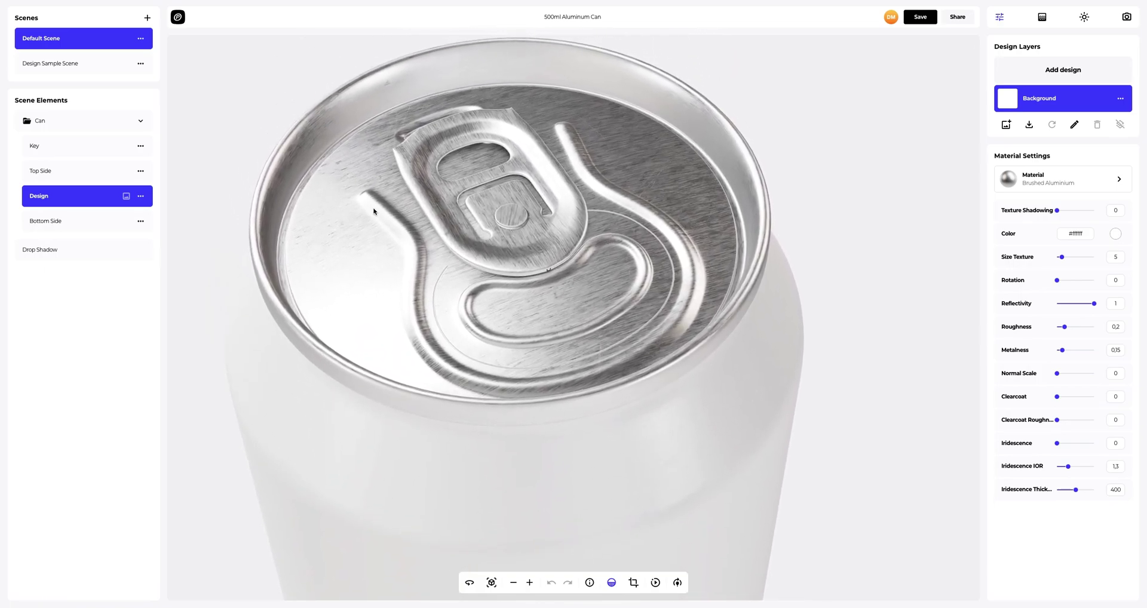
Step: Color the can's Key pull tab dark grey #333333 after trying some reds
left_click(85, 151)
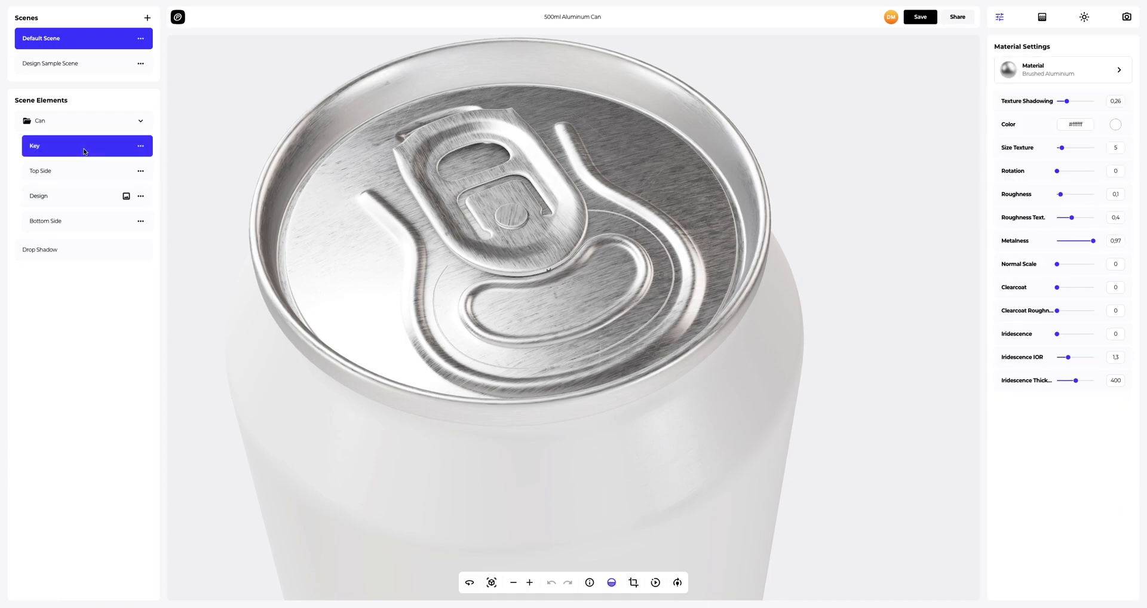
left_click(1115, 126)
left_click(1072, 154)
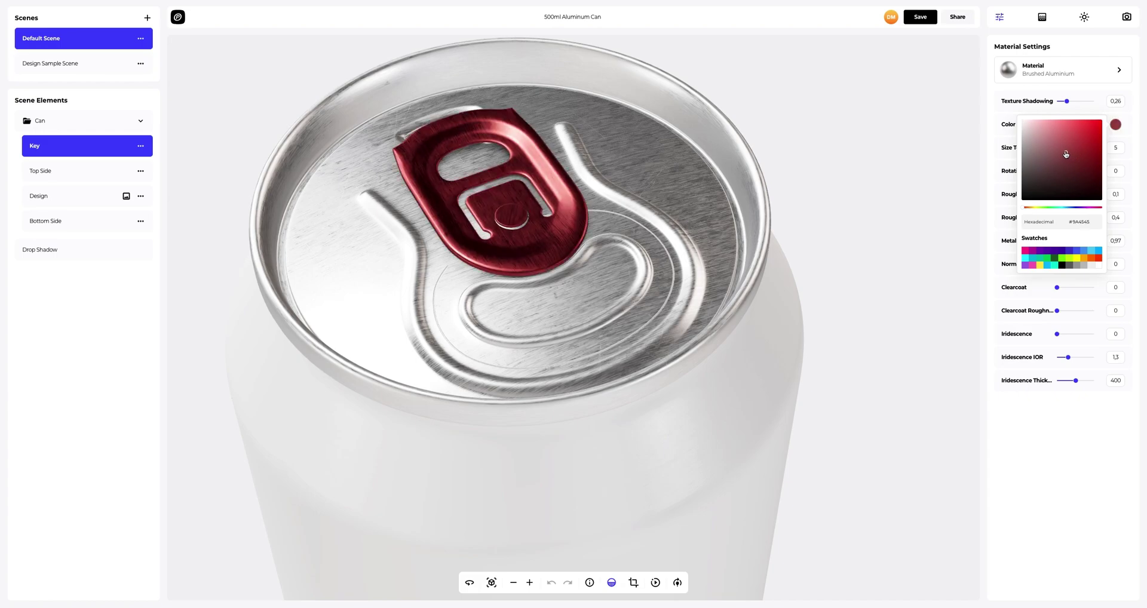
left_click(1046, 157)
left_click_drag(1047, 161, 1073, 174)
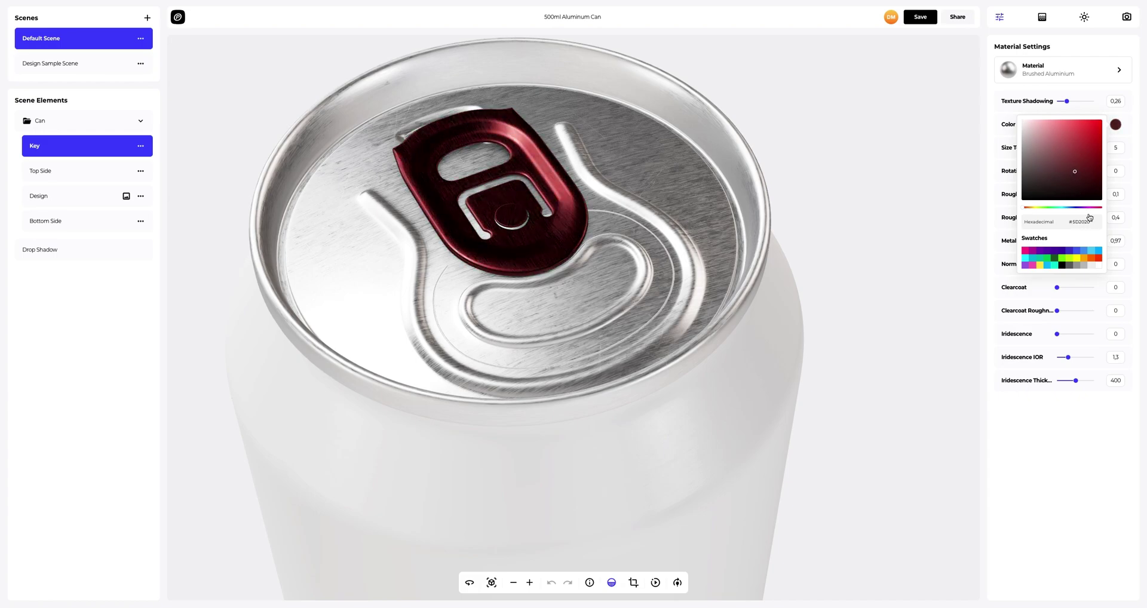
double_click(1092, 221)
type("333333")
left_click(1050, 420)
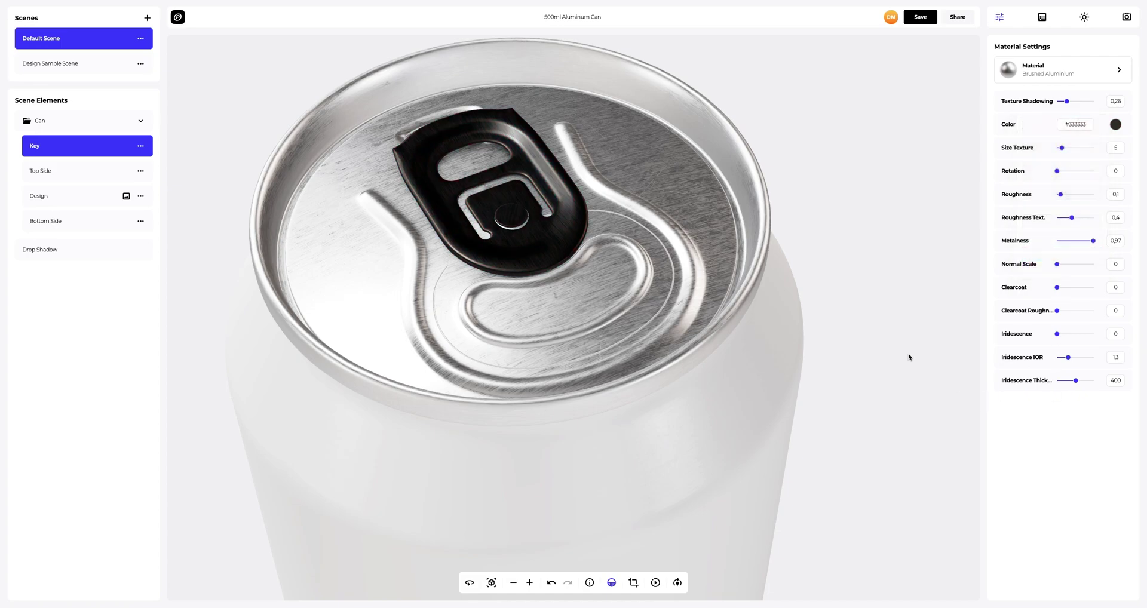
left_click_drag(908, 356, 661, 290)
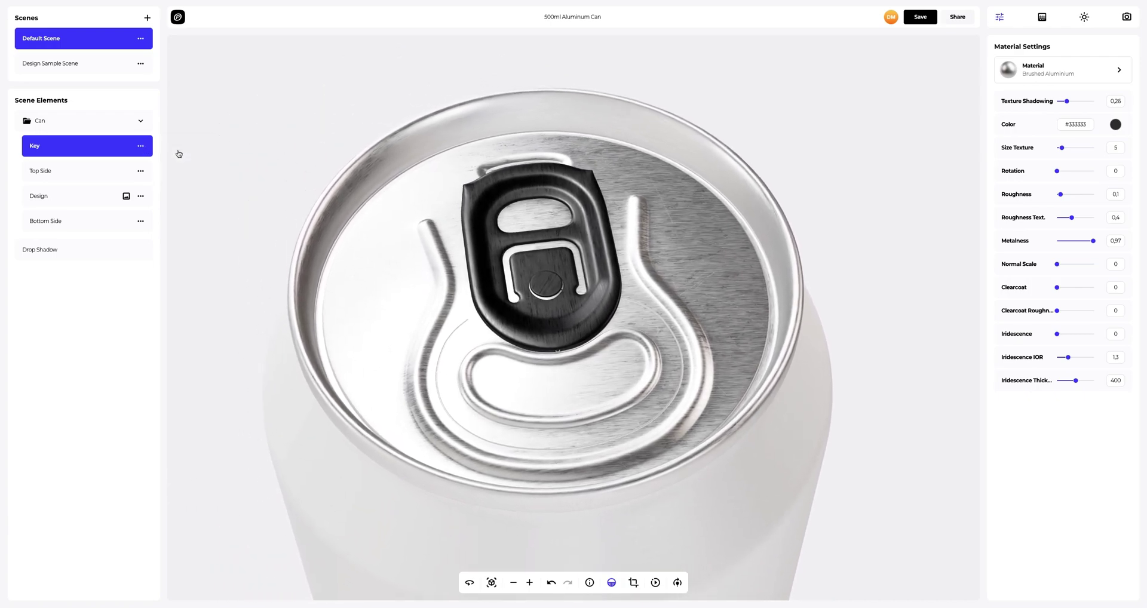
Step: Paste the pull tab's dark material onto the can's Top Side
left_click(95, 173)
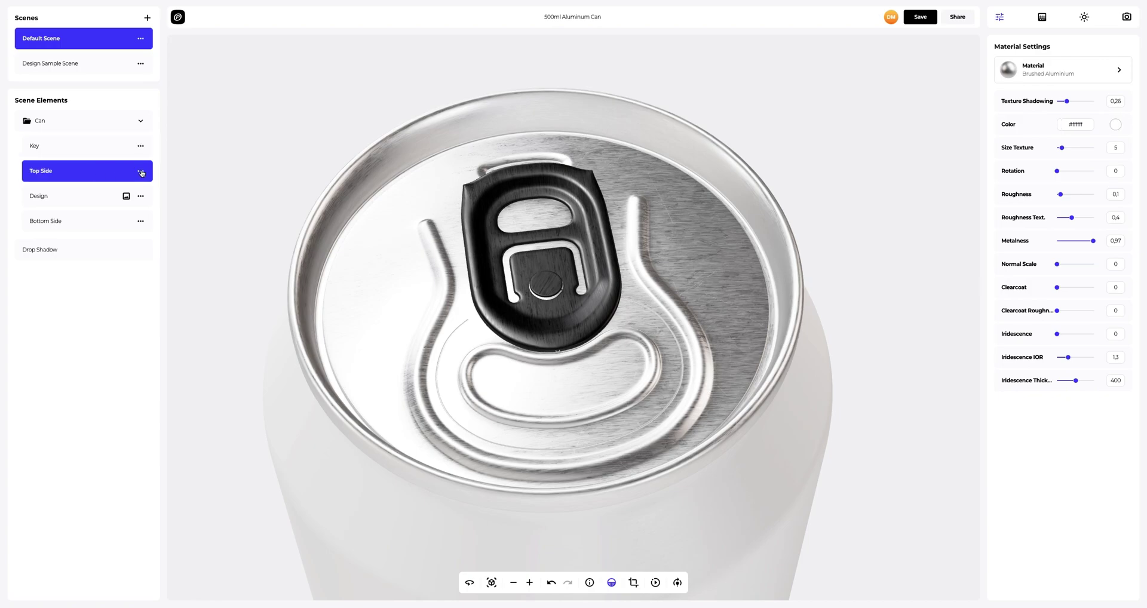
left_click(141, 172)
left_click(176, 192)
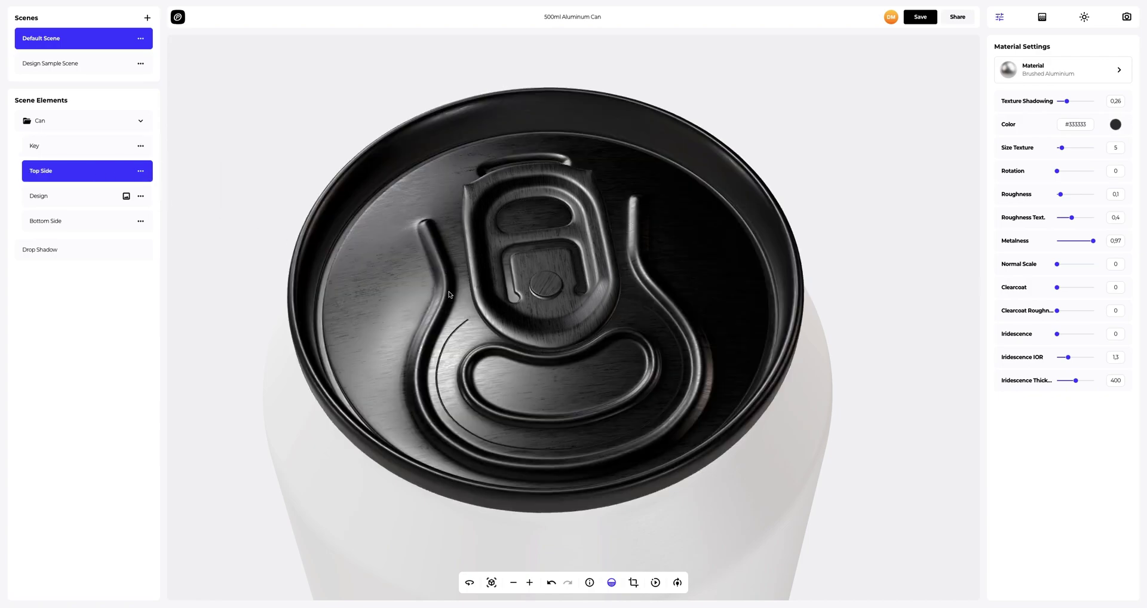
left_click_drag(449, 294, 471, 300)
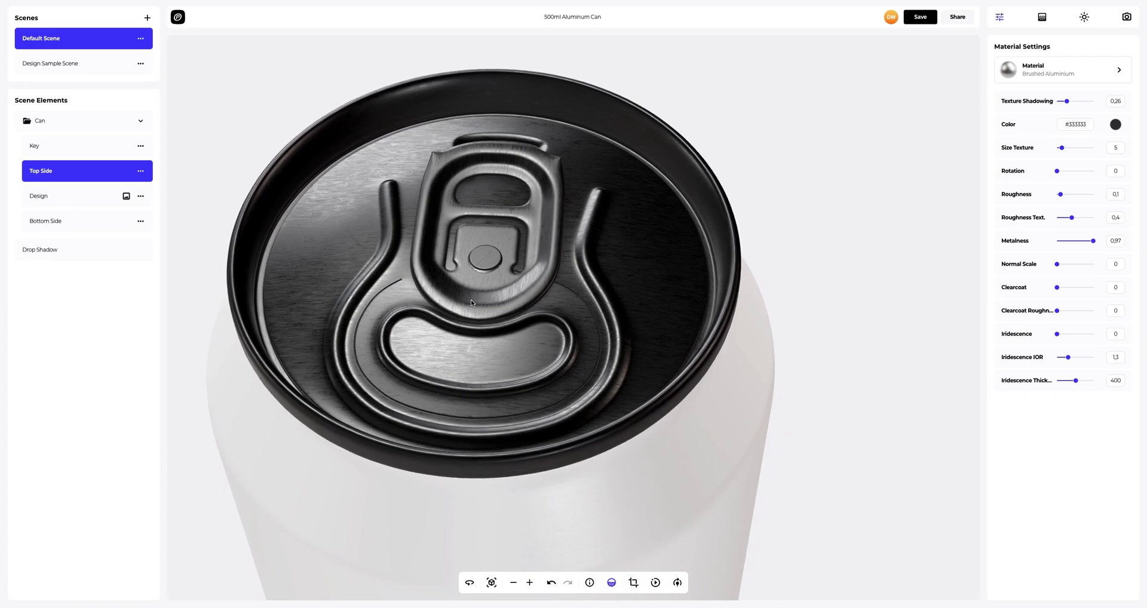
Step: Set the Top Side colour to #5B5B5B and its roughness to 0.5
left_click(1114, 126)
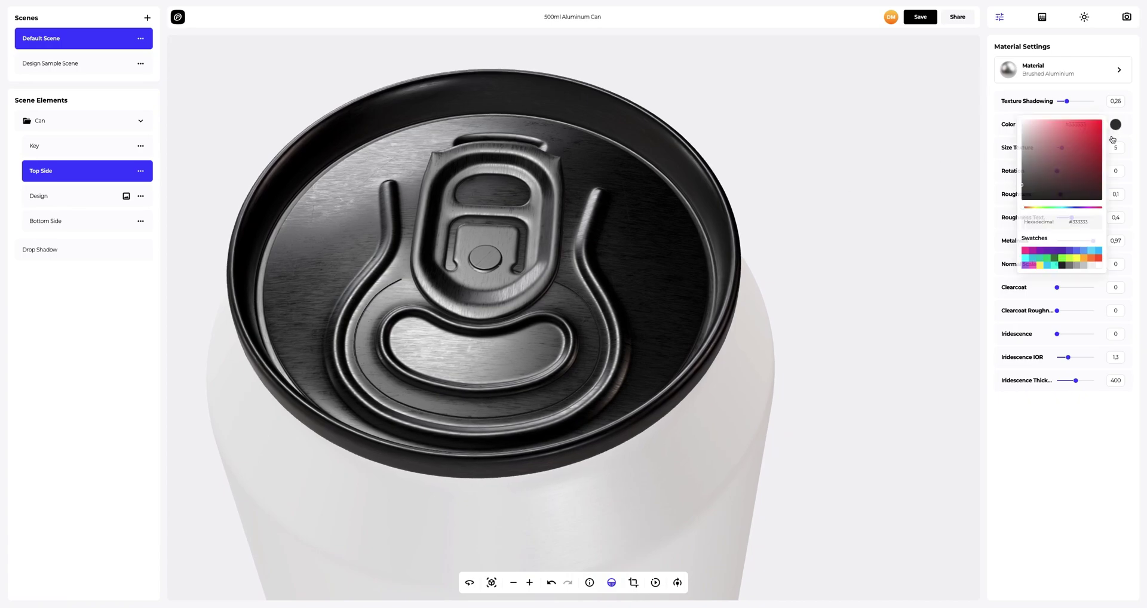
double_click(1091, 223)
type("5")
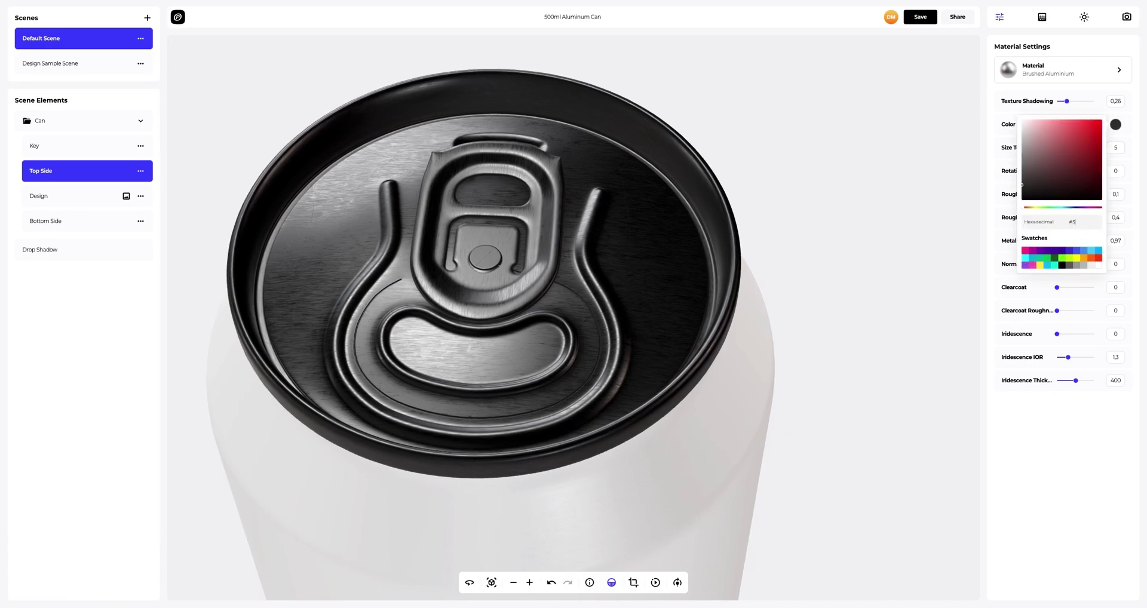
type("b5b5b")
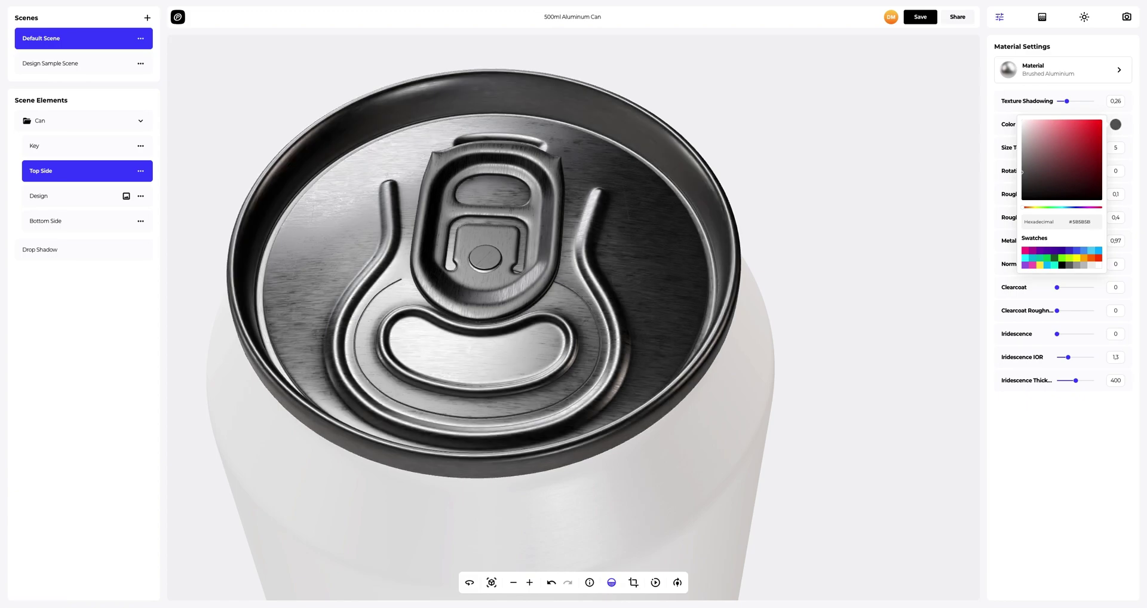
left_click(989, 235)
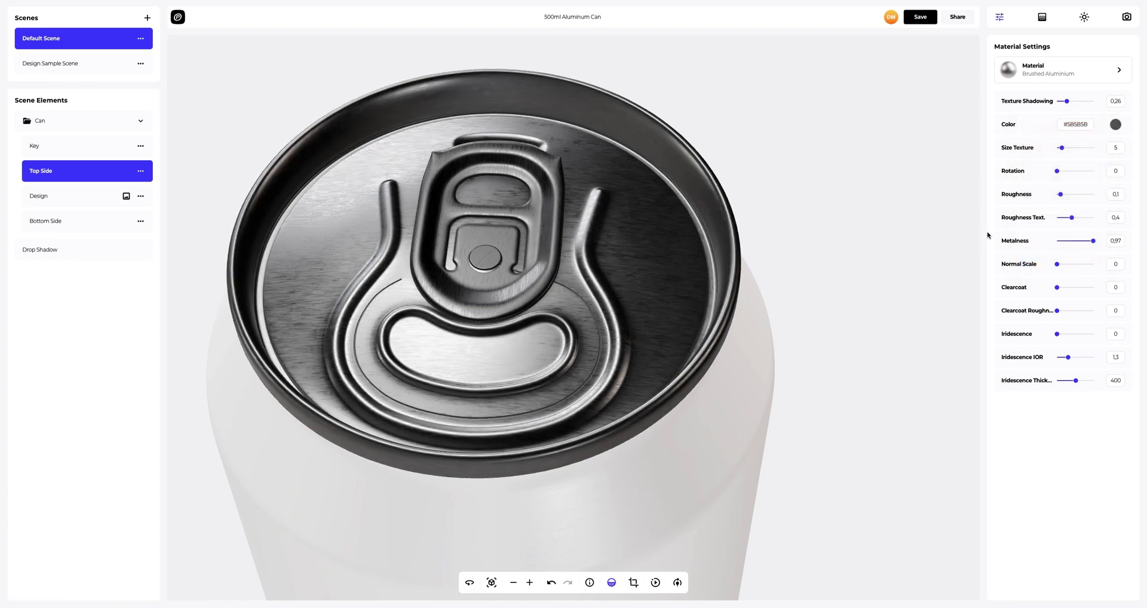
left_click_drag(1064, 197, 1069, 221)
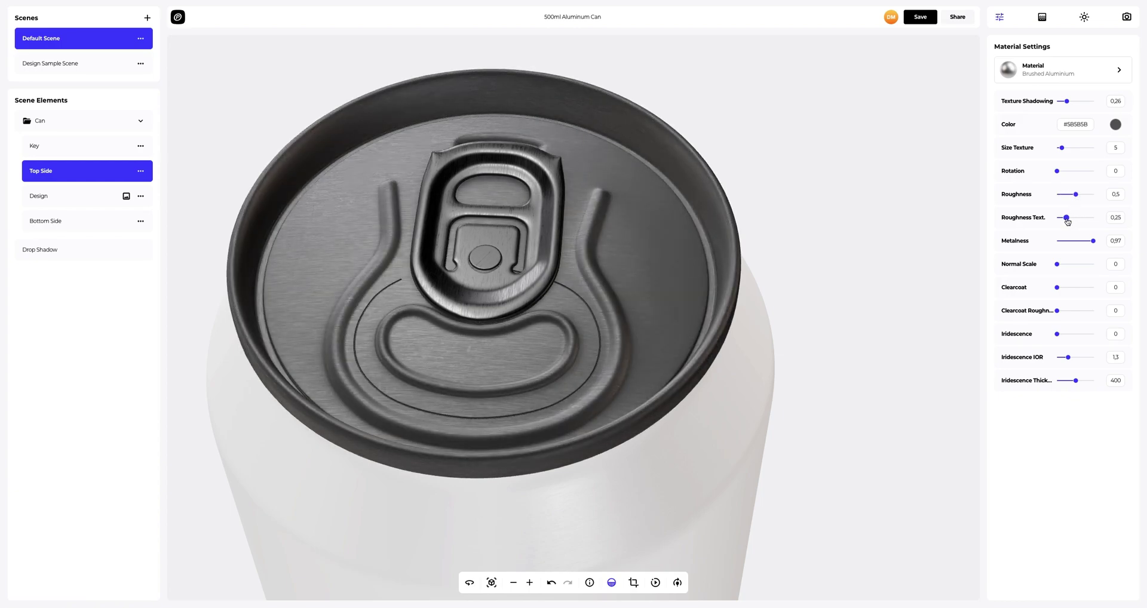
scroll(733, 256, "down", 5)
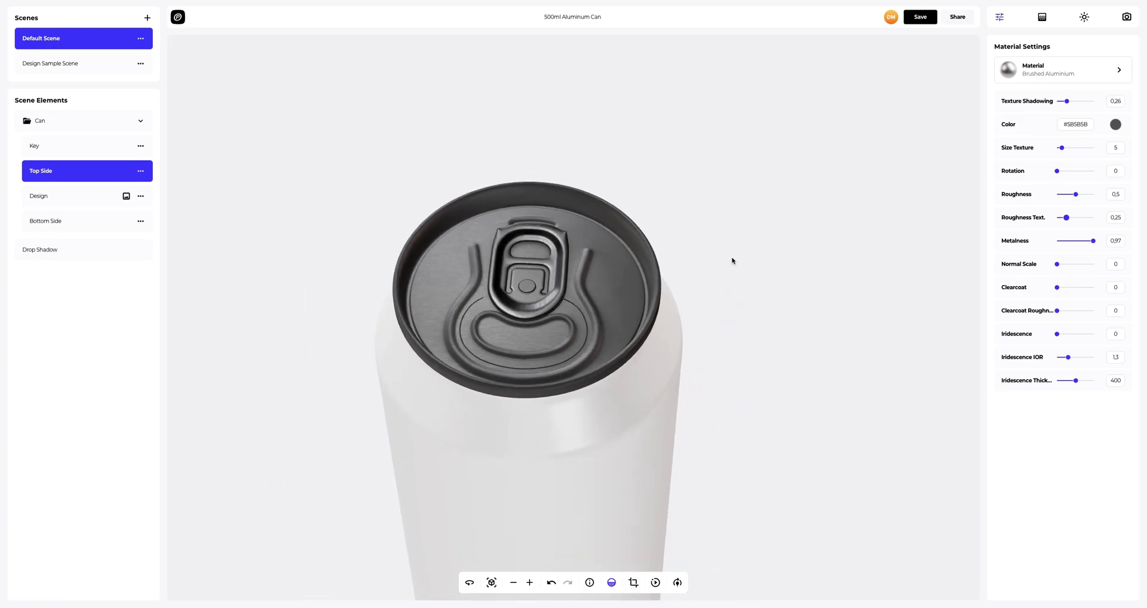
left_click_drag(661, 283, 678, 144)
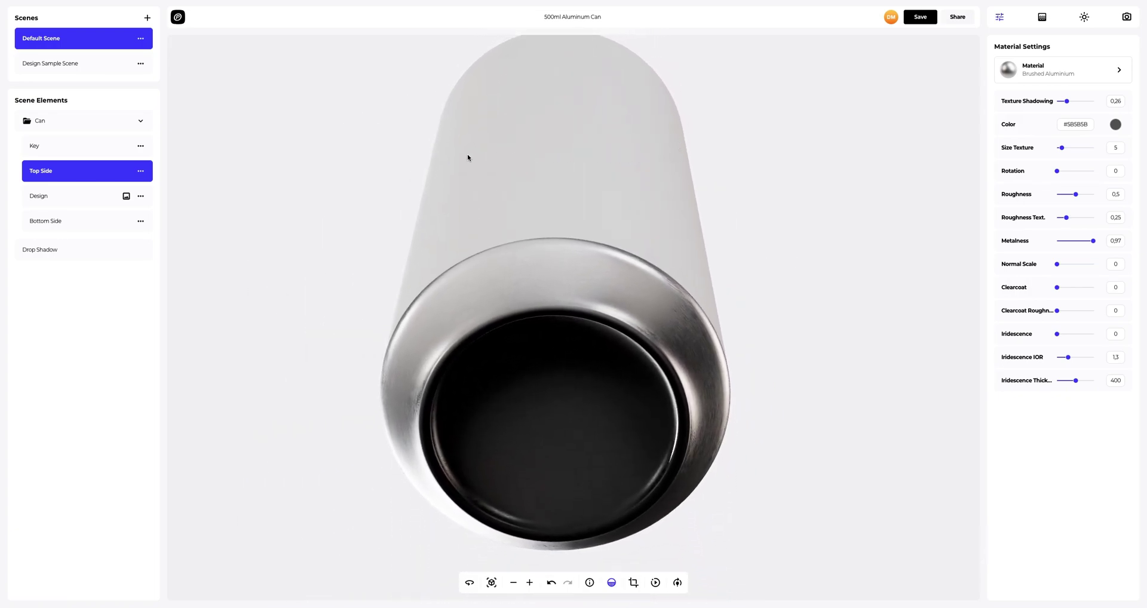
Step: Paste the copied brushed aluminium material onto the can's Bottom Side
left_click(141, 221)
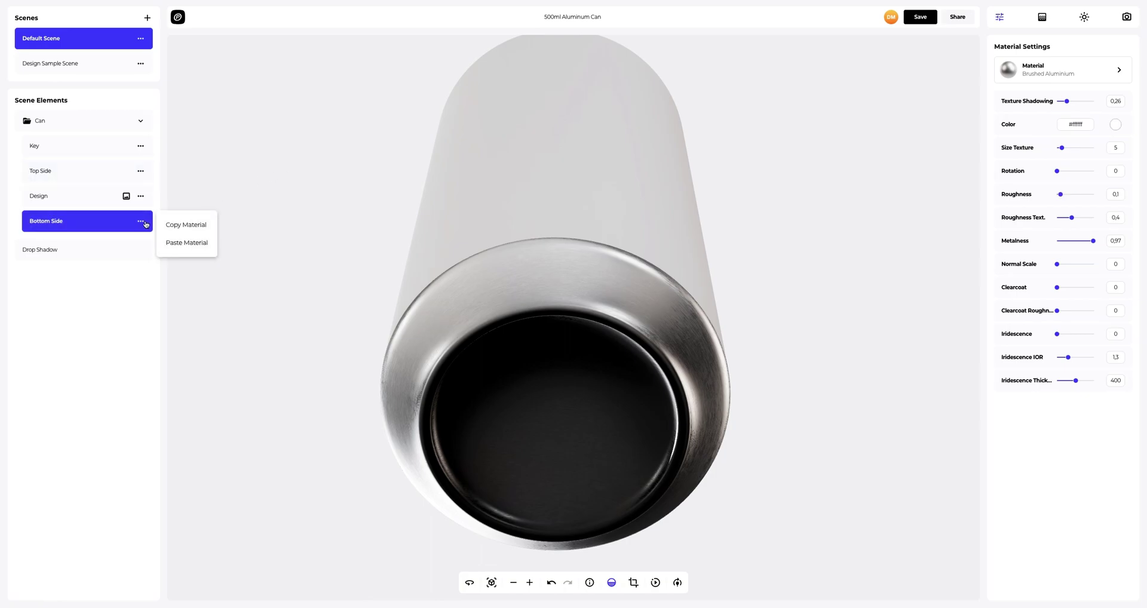
left_click(167, 242)
scroll(663, 192, "down", 2)
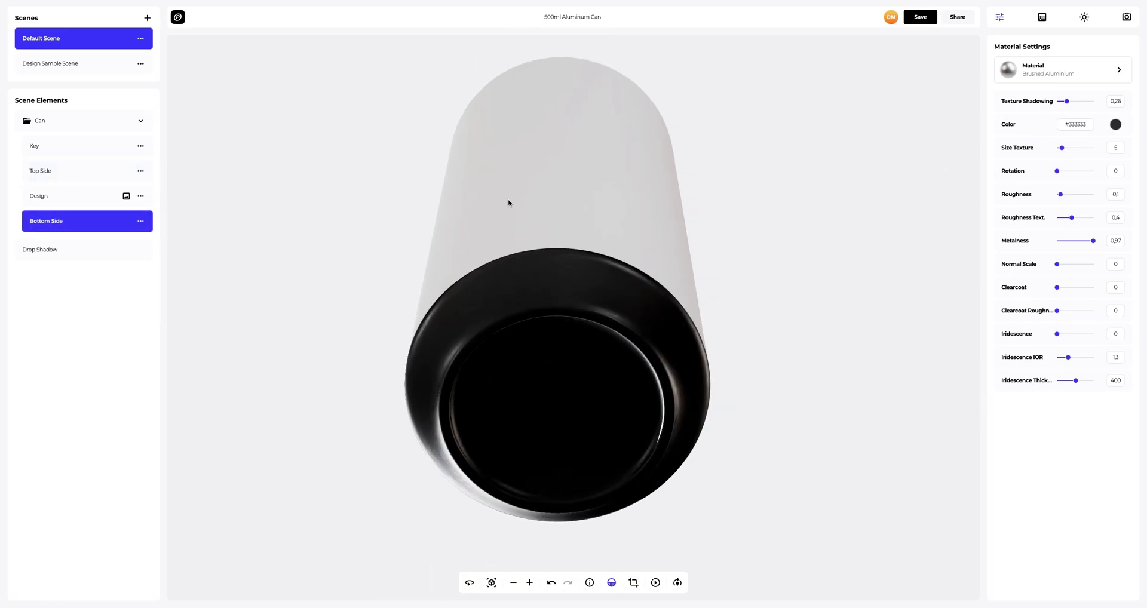
left_click_drag(538, 223, 491, 233)
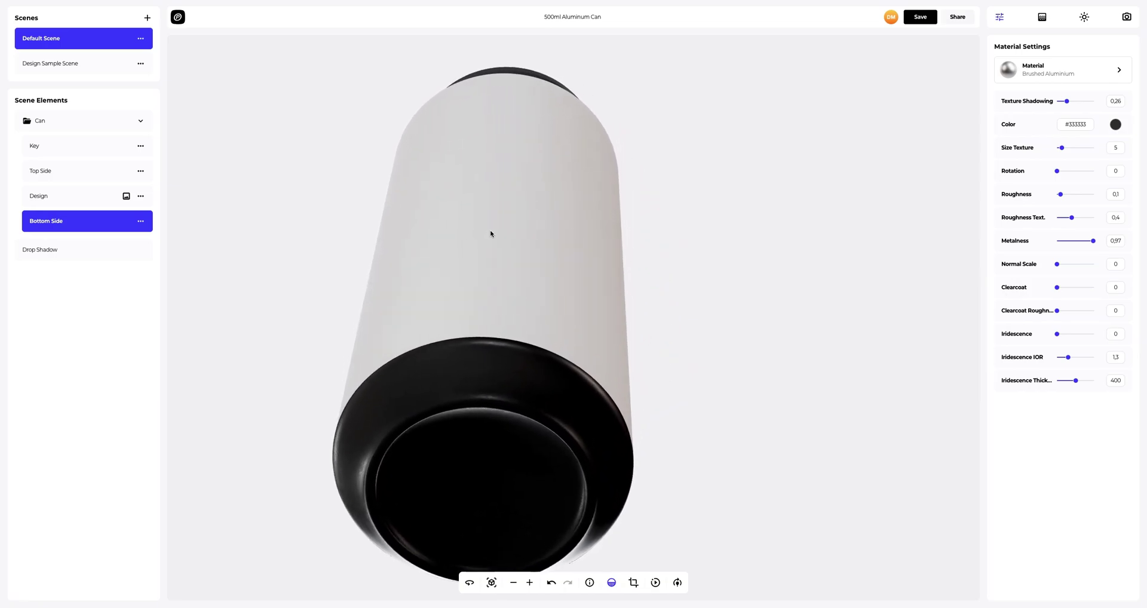
Step: Set the Bottom Side colour to #FFFFFF and reset the view to the can's front
left_click(1115, 124)
double_click(1092, 223)
type("ff")
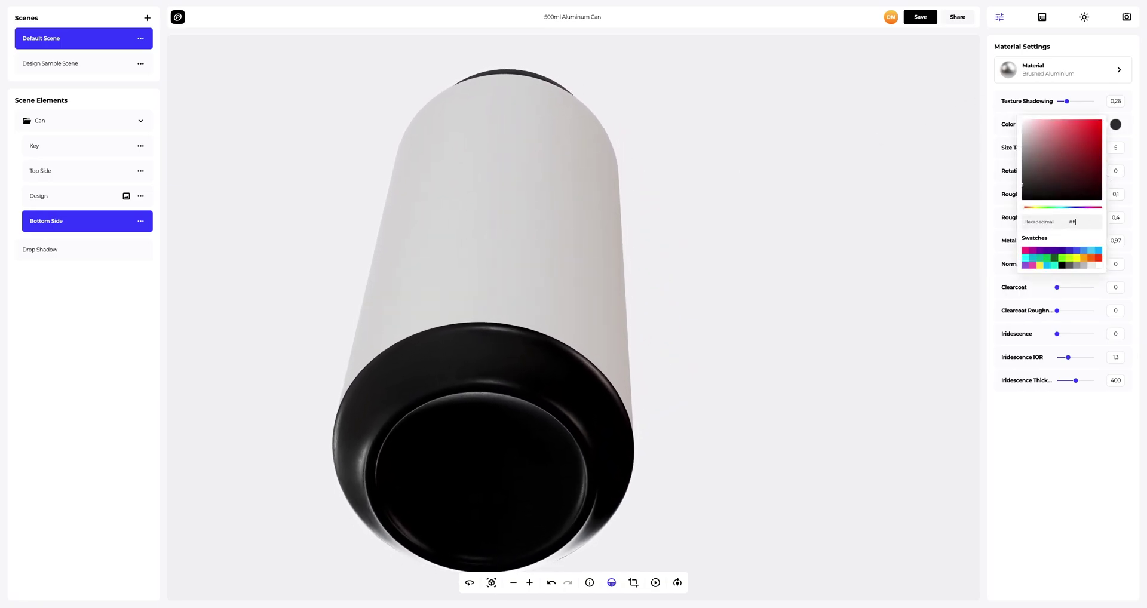
type("ffff")
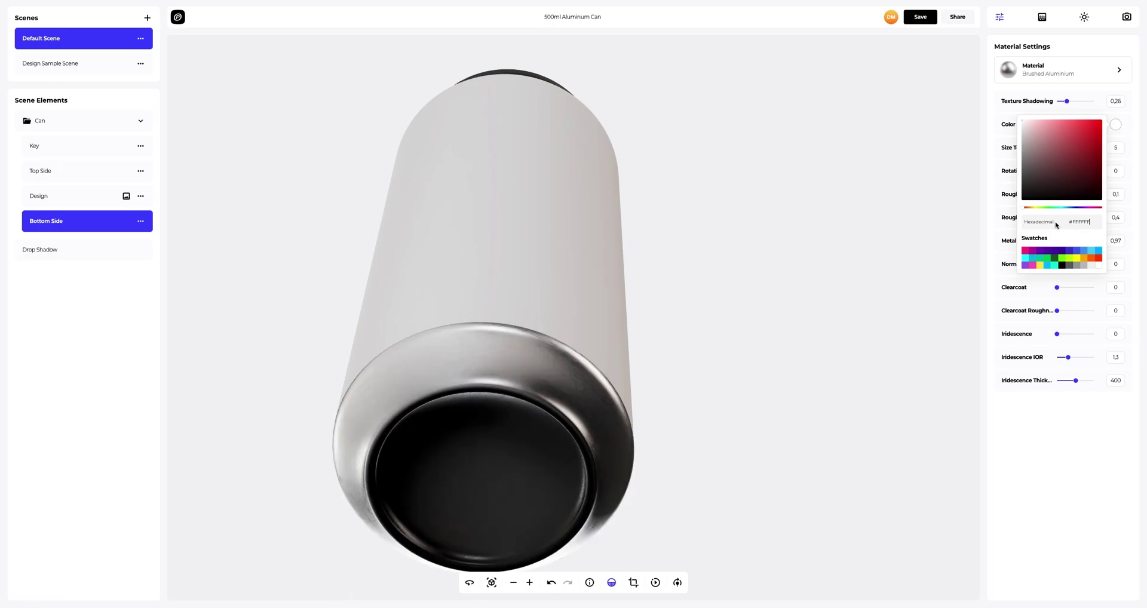
left_click(629, 297)
scroll(630, 297, "down", 3)
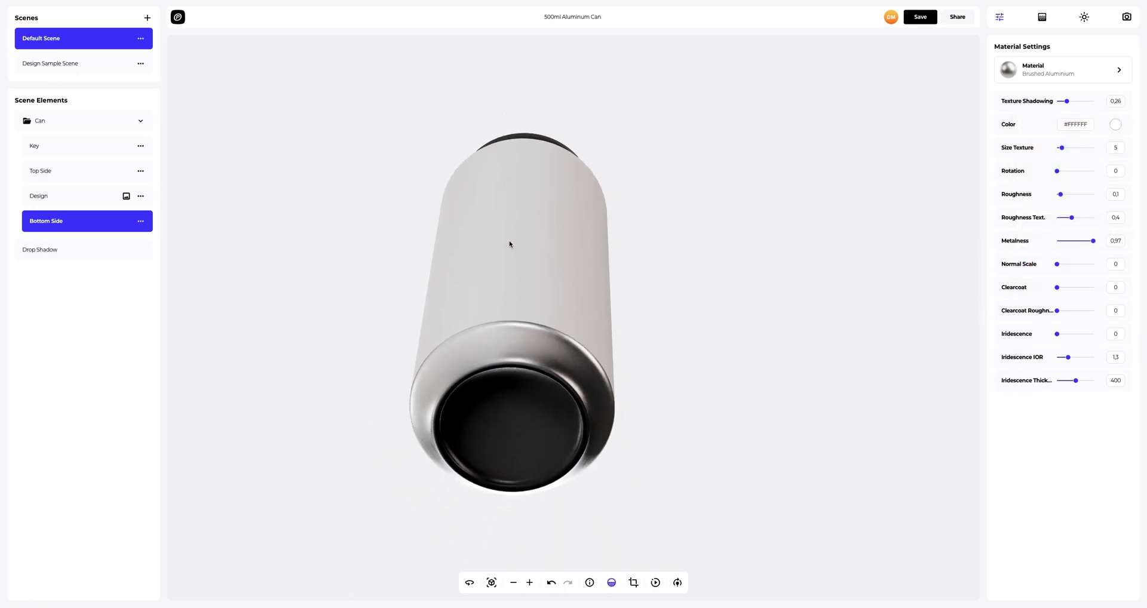
left_click_drag(509, 245, 543, 297)
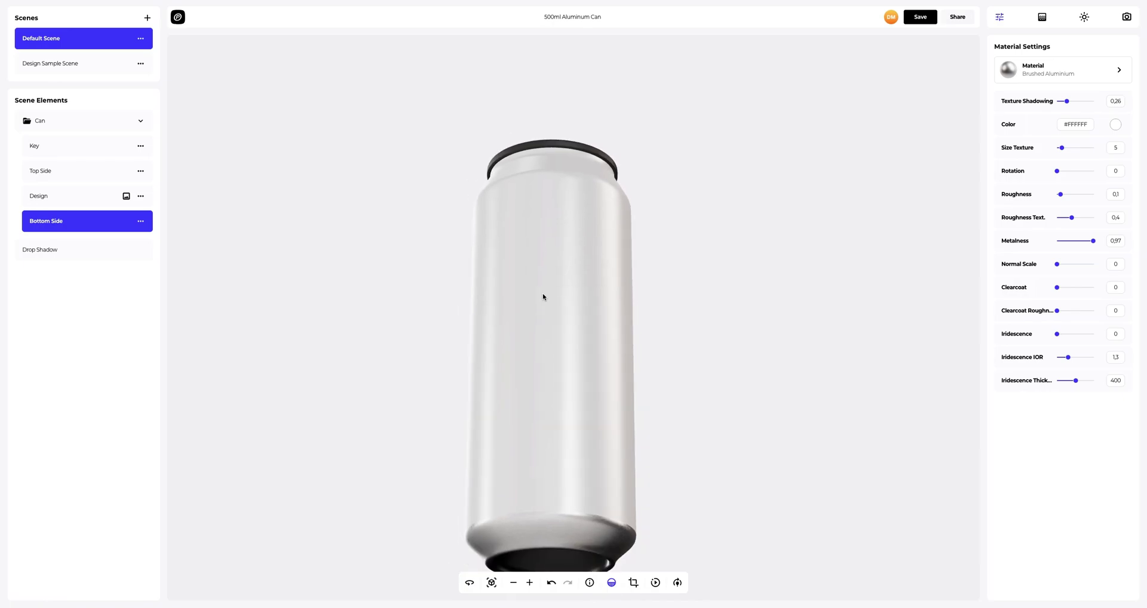
left_click(490, 585)
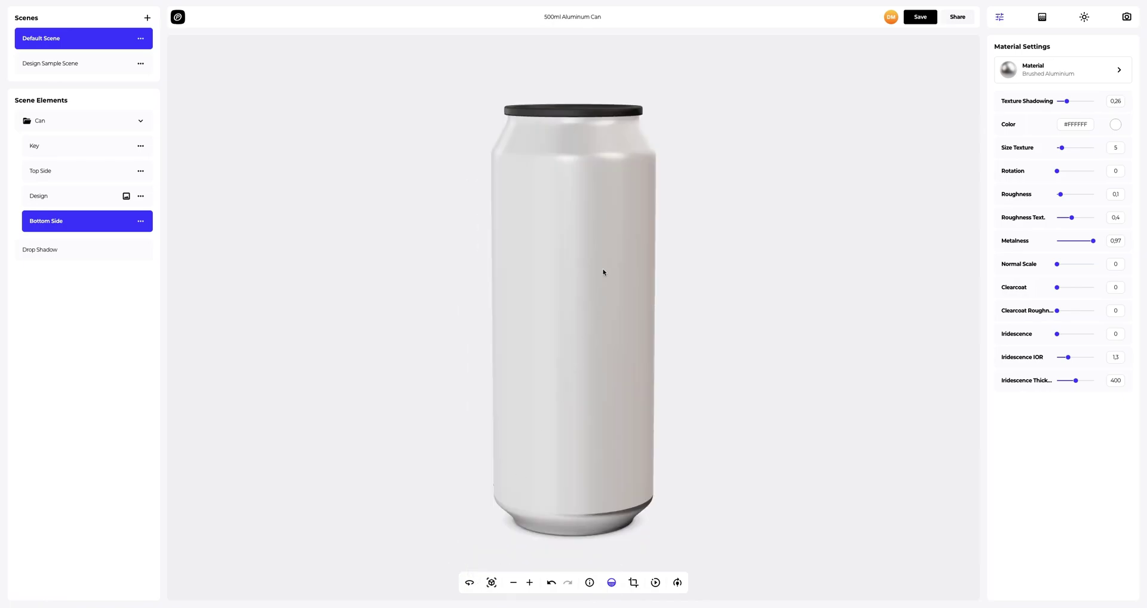
scroll(600, 239, "up", 4)
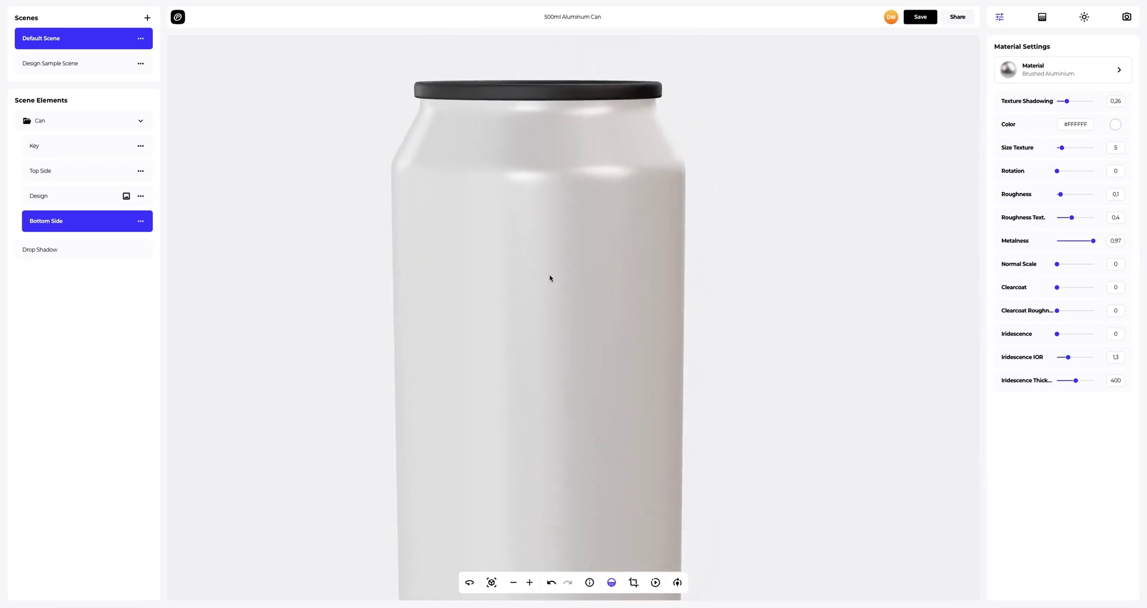
left_click_drag(550, 278, 543, 312)
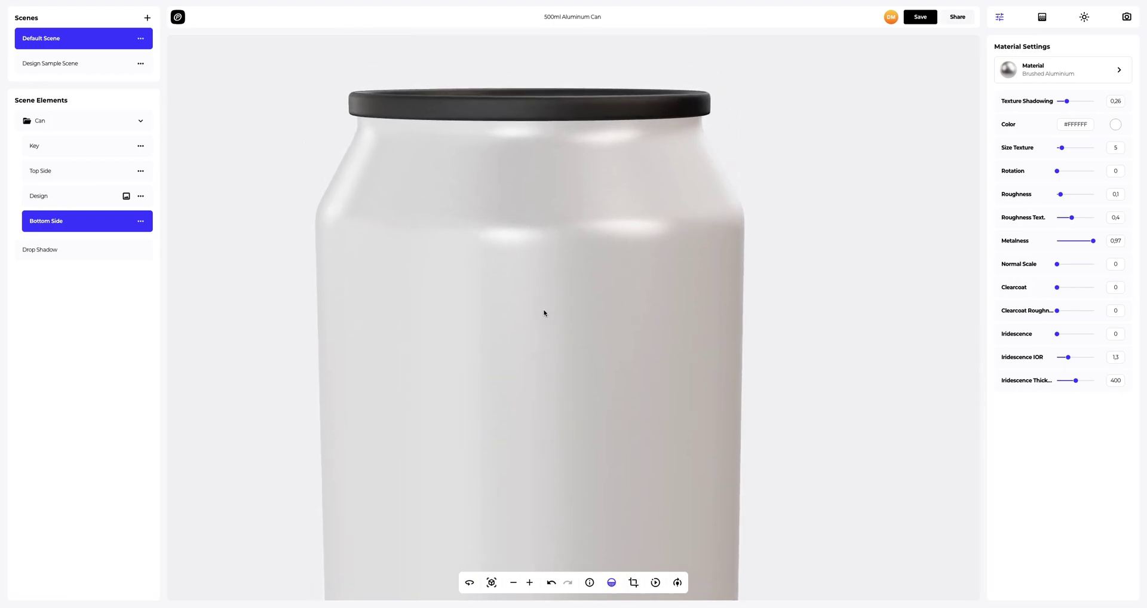
Step: Give the Design body colour #828282, texture shadowing 0.55 and roughness 0.3
left_click(42, 203)
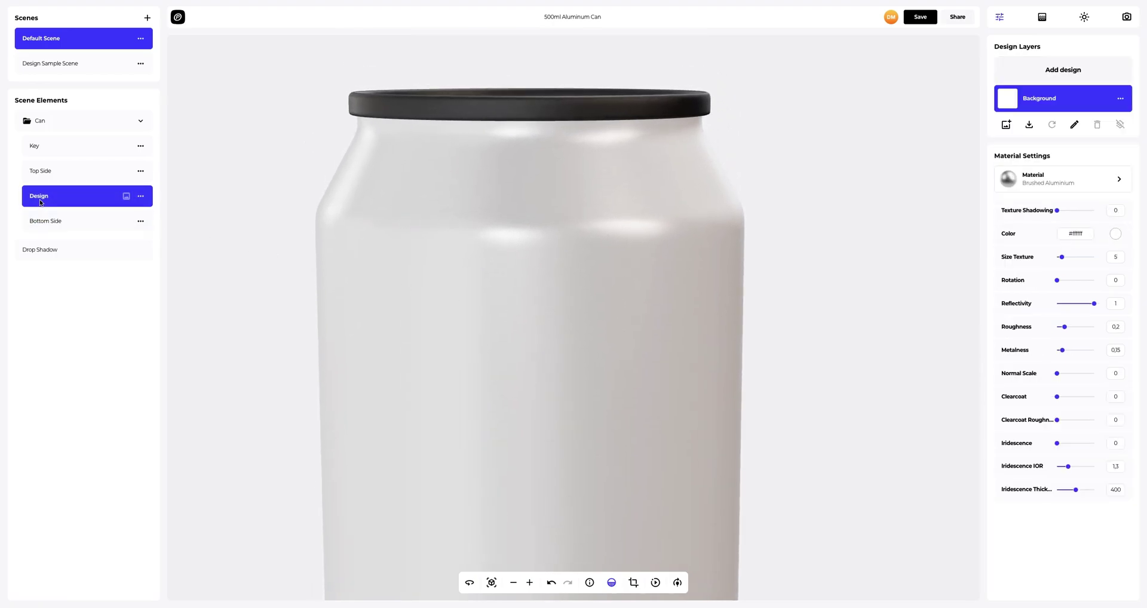
left_click(1115, 233)
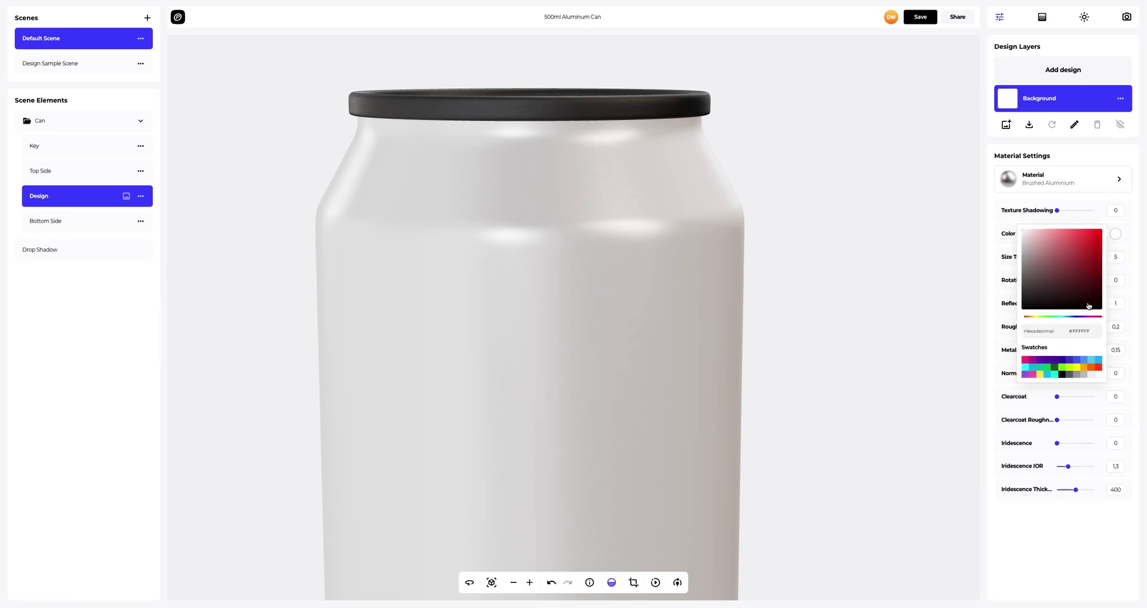
double_click(1091, 332)
type("828282")
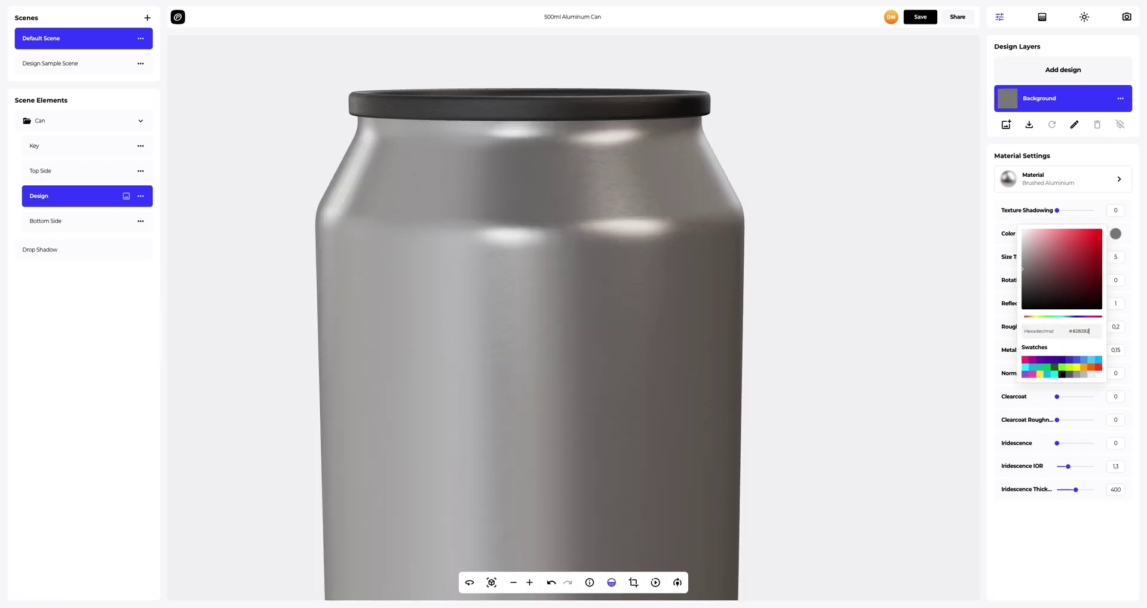
left_click(993, 358)
left_click_drag(1064, 211, 1078, 212)
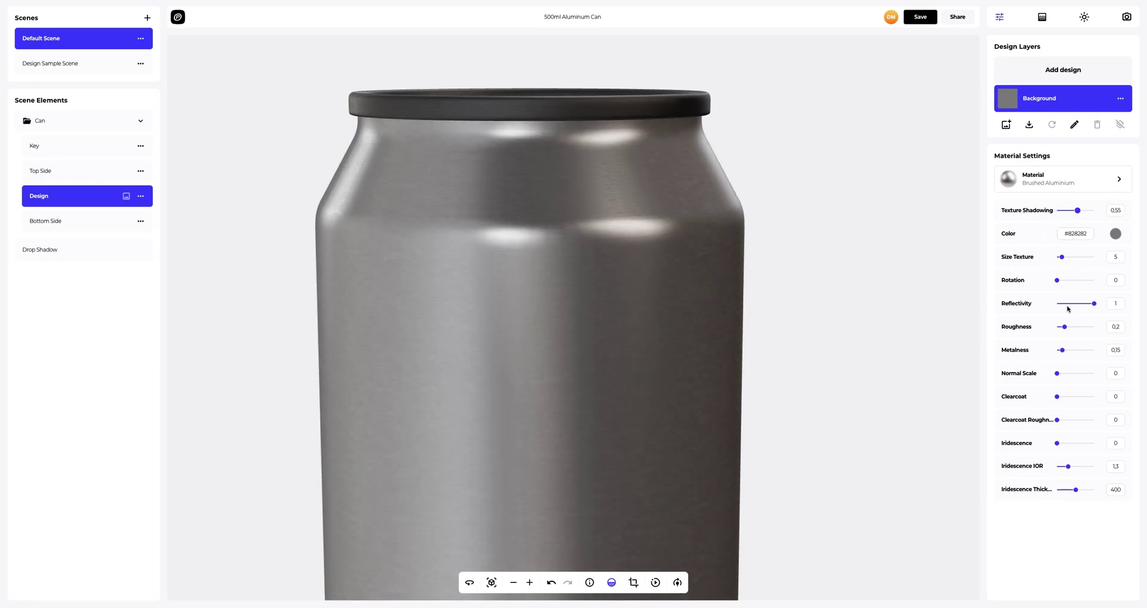
left_click_drag(1067, 330, 1059, 378)
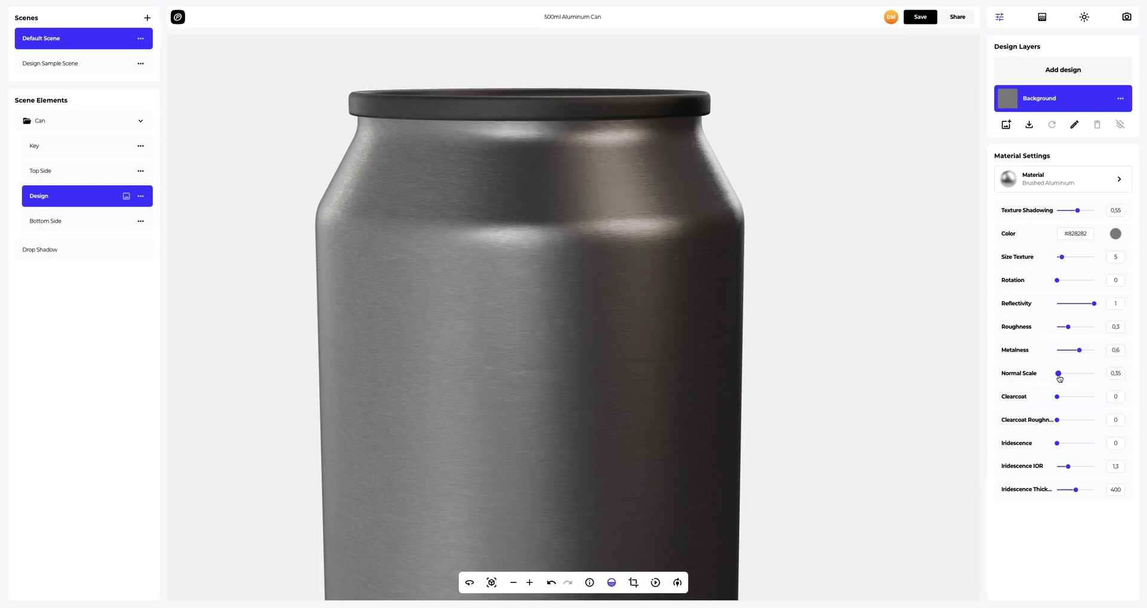
scroll(549, 272, "down", 3)
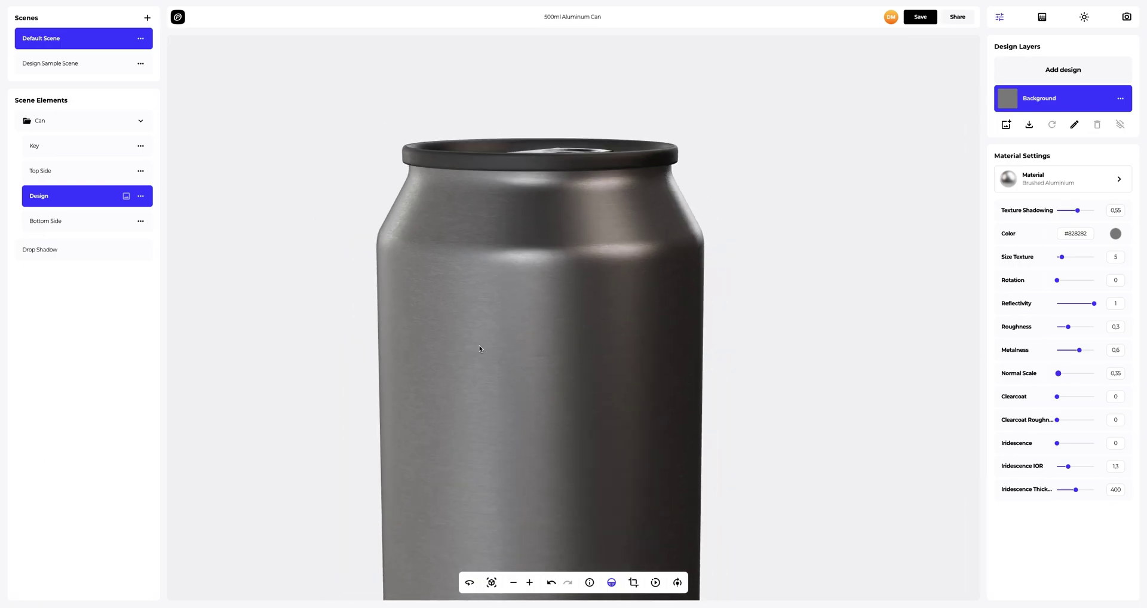
Step: Fit the can in view, raise exposure slightly, and rotate the spot light to about -71.6
left_click(491, 583)
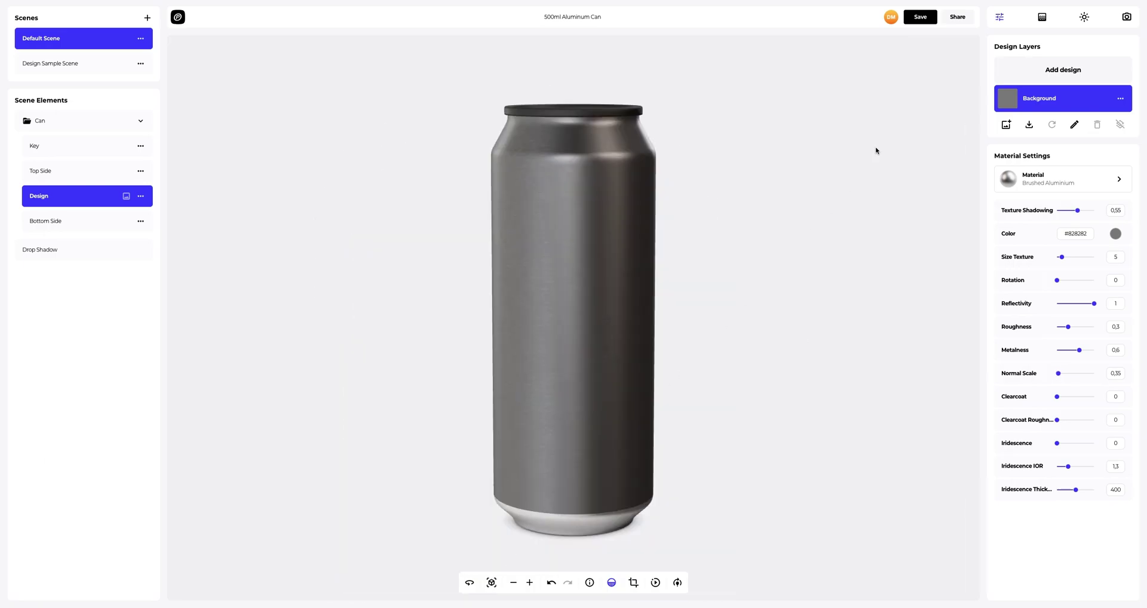
left_click(1085, 18)
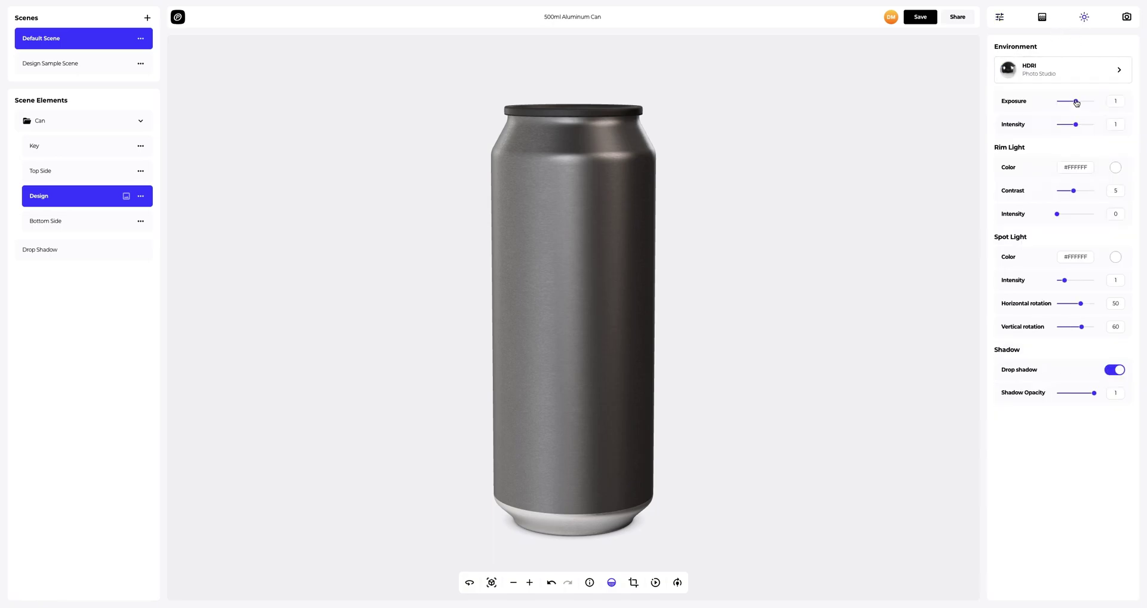
left_click_drag(1077, 102, 1074, 126)
left_click_drag(1081, 303, 1078, 331)
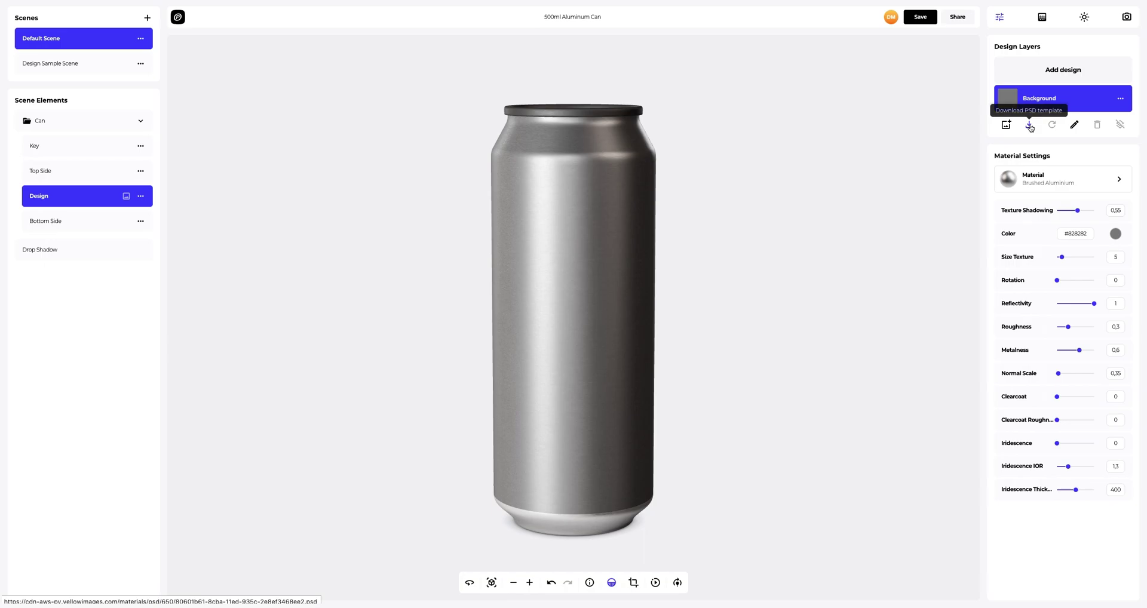
Step: Add Label 1.png as the can's design and reset its Y position to 0
left_click(1047, 74)
left_click(496, 113)
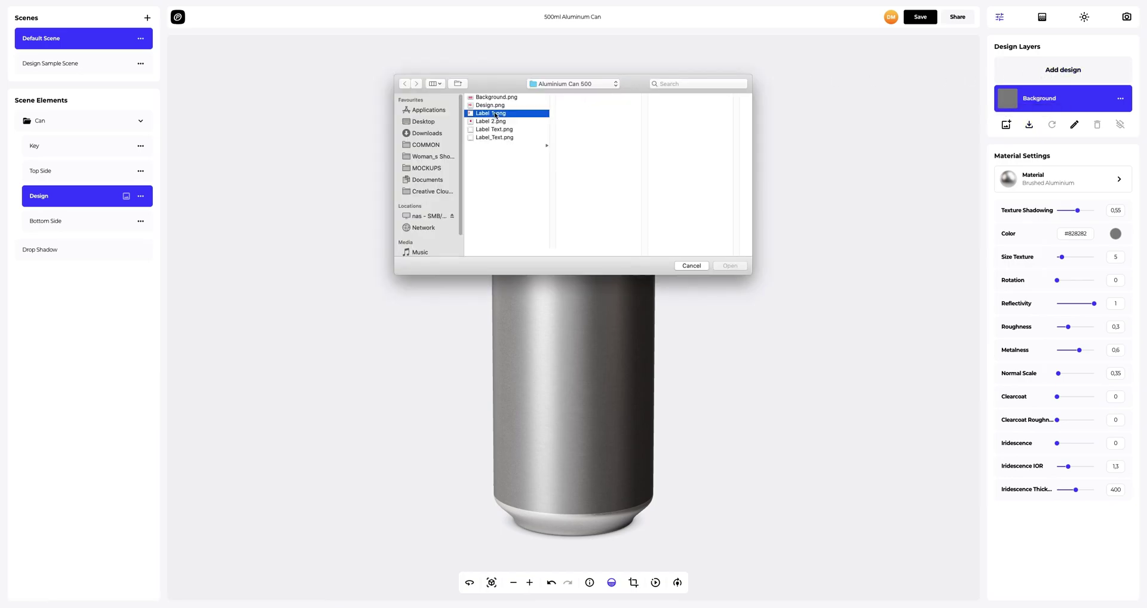
left_click(730, 266)
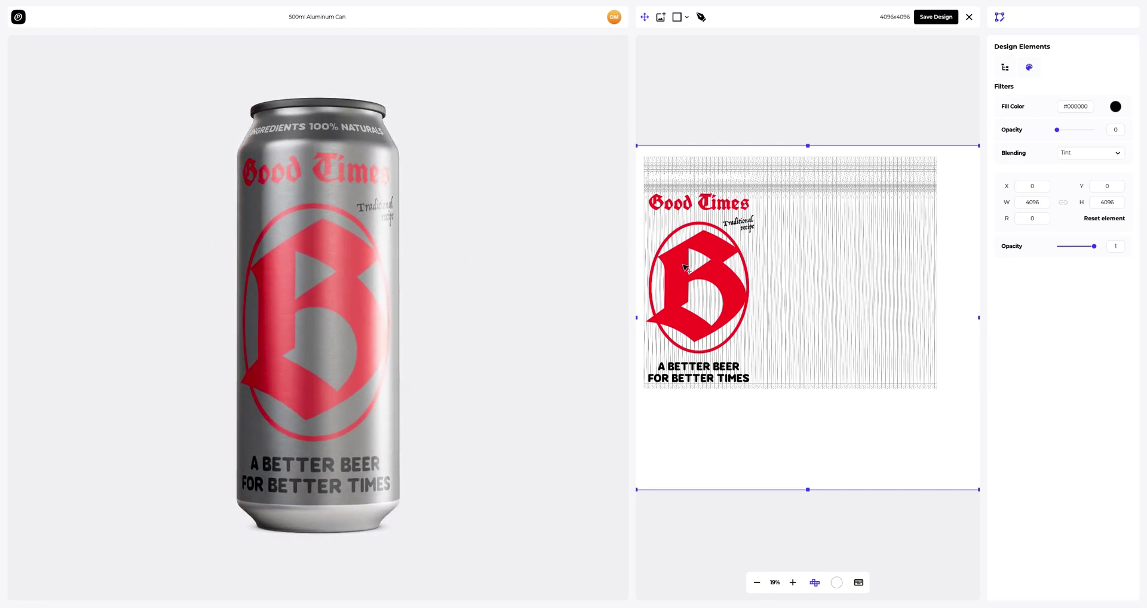
mouse_move(683, 270)
left_mouse_down()
mouse_move(683, 282)
mouse_move(683, 267)
left_mouse_up()
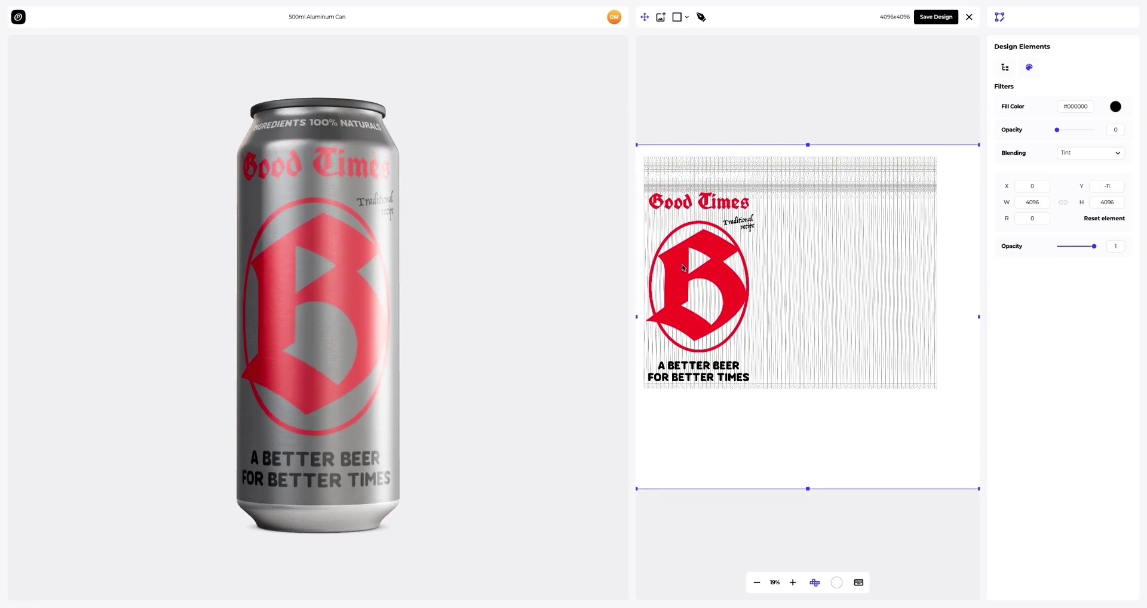
left_click(1108, 186)
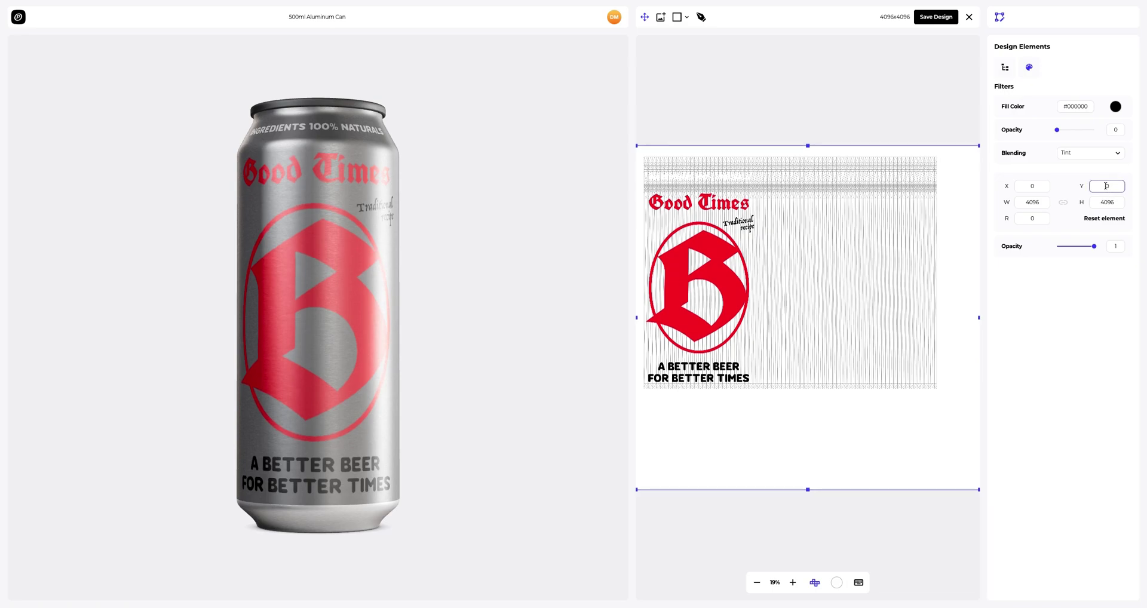
left_click_drag(334, 281, 445, 279)
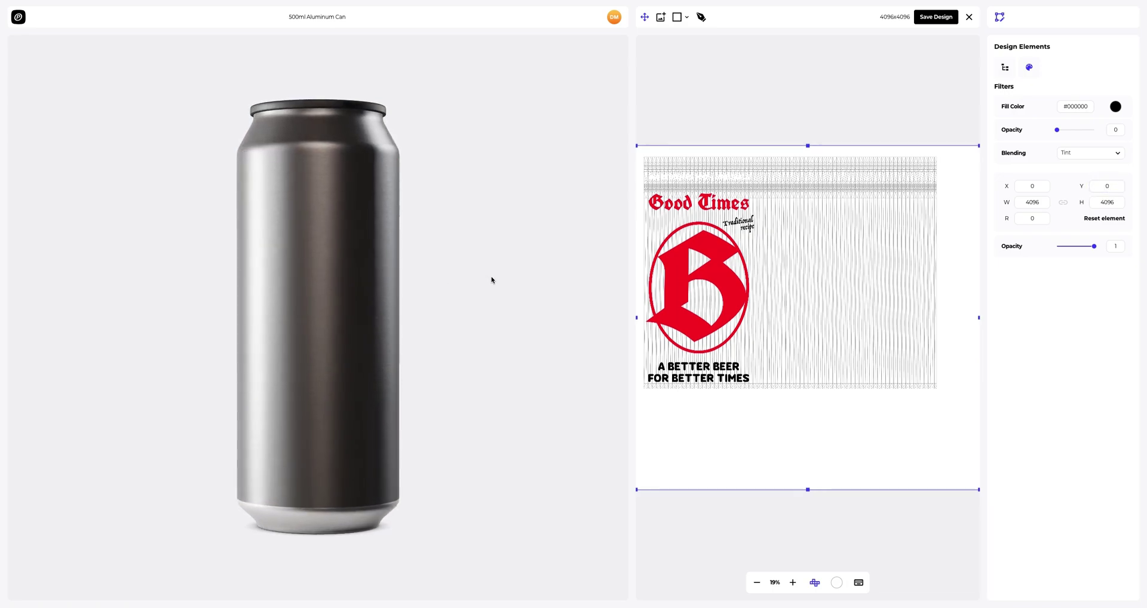
Step: Add Label 2.png to the label design, save it, and turn the can slightly
left_click(660, 18)
left_click(483, 122)
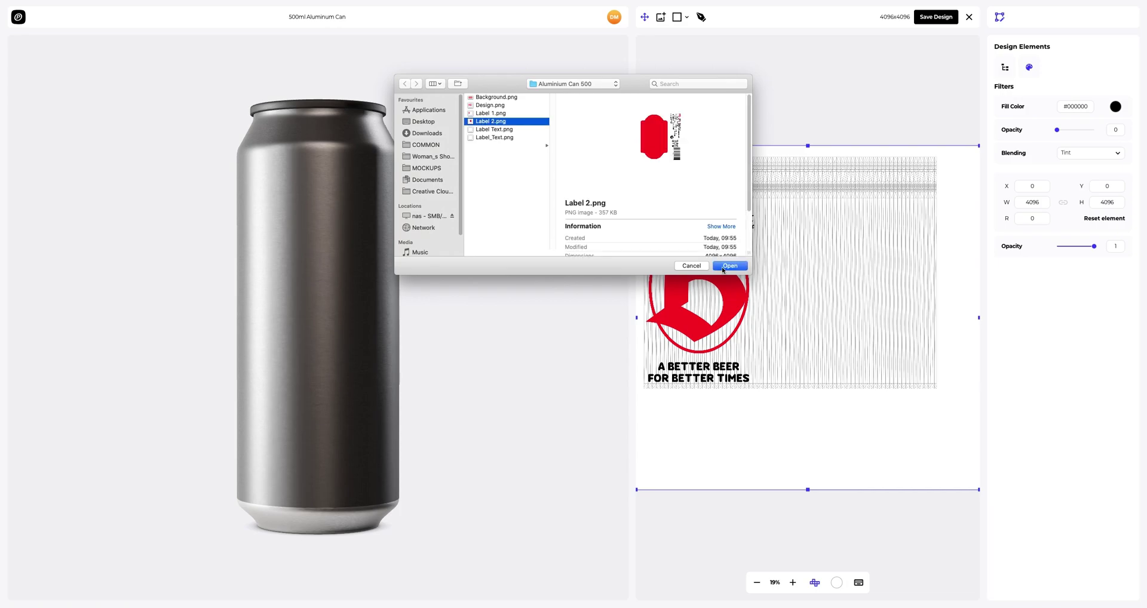
left_click(729, 266)
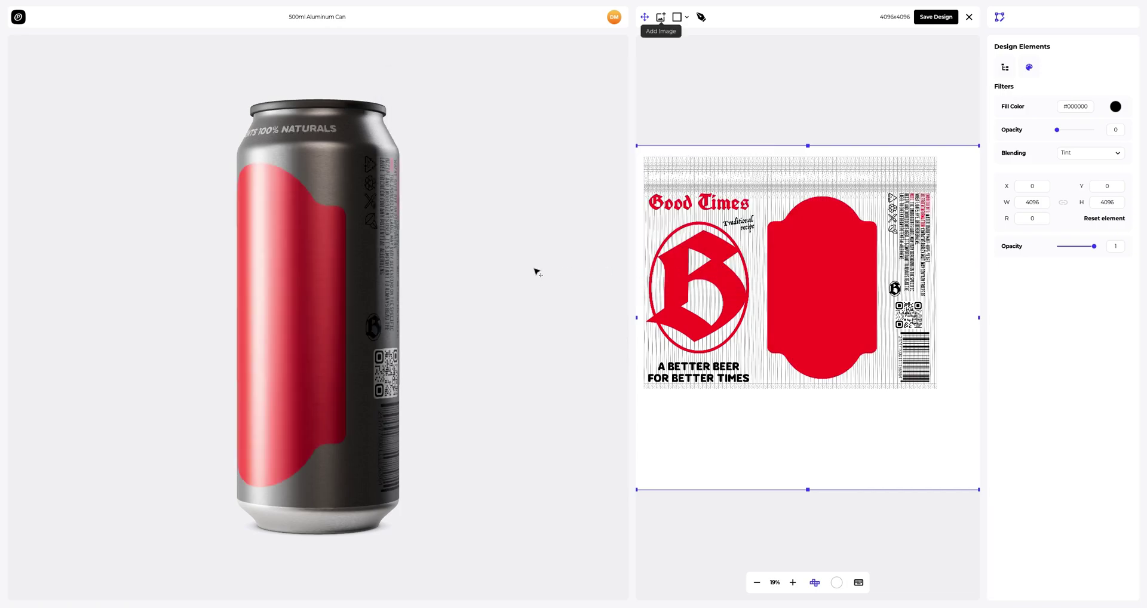
left_click_drag(283, 271, 364, 271)
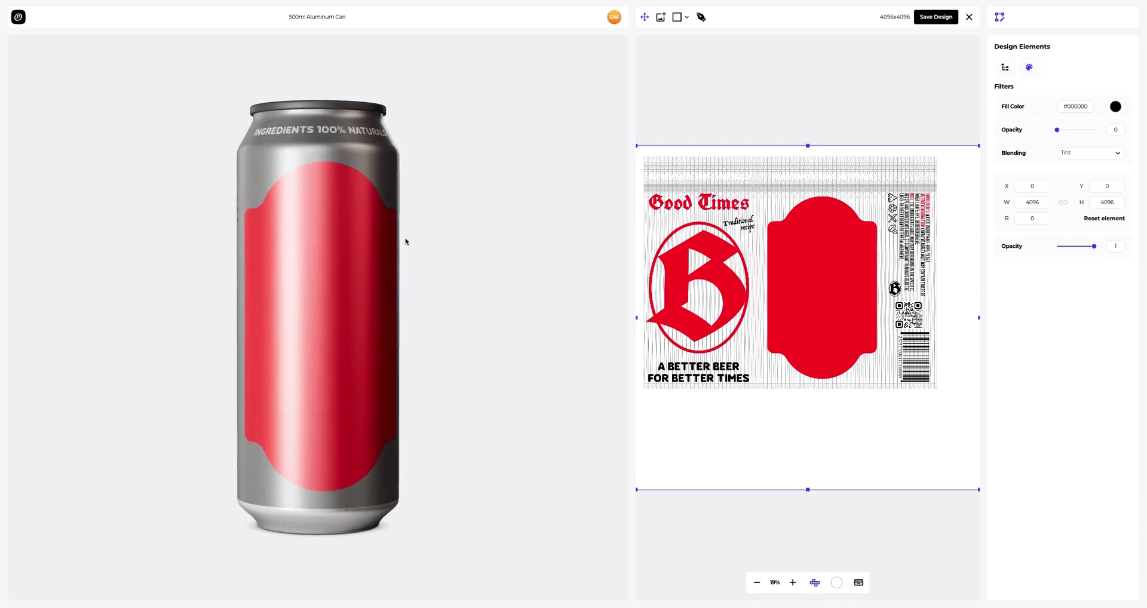
left_click(926, 19)
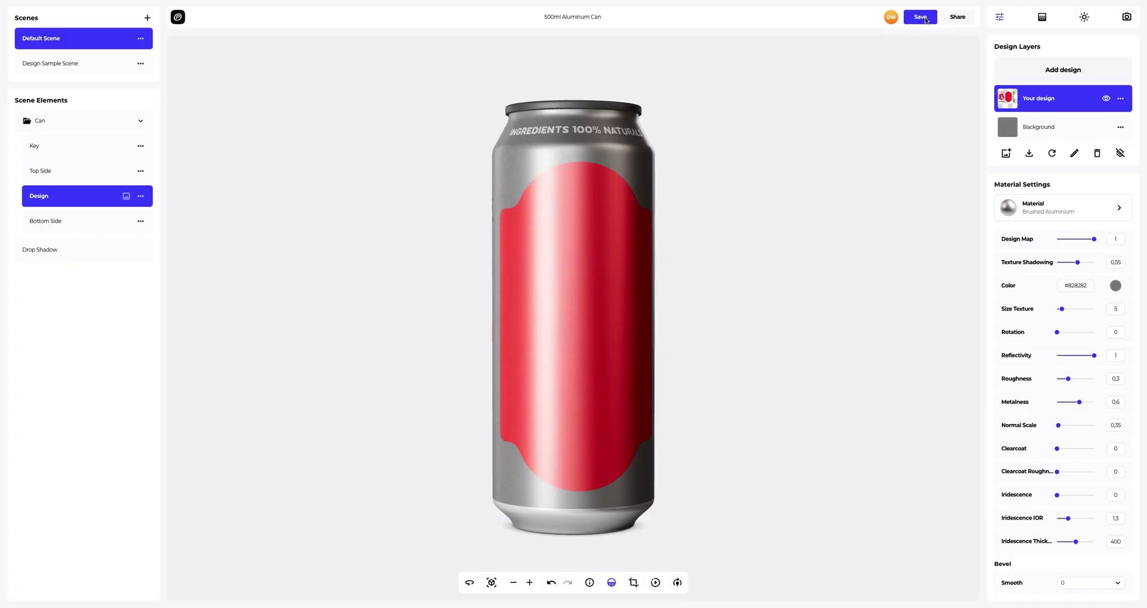
left_click_drag(659, 198, 644, 198)
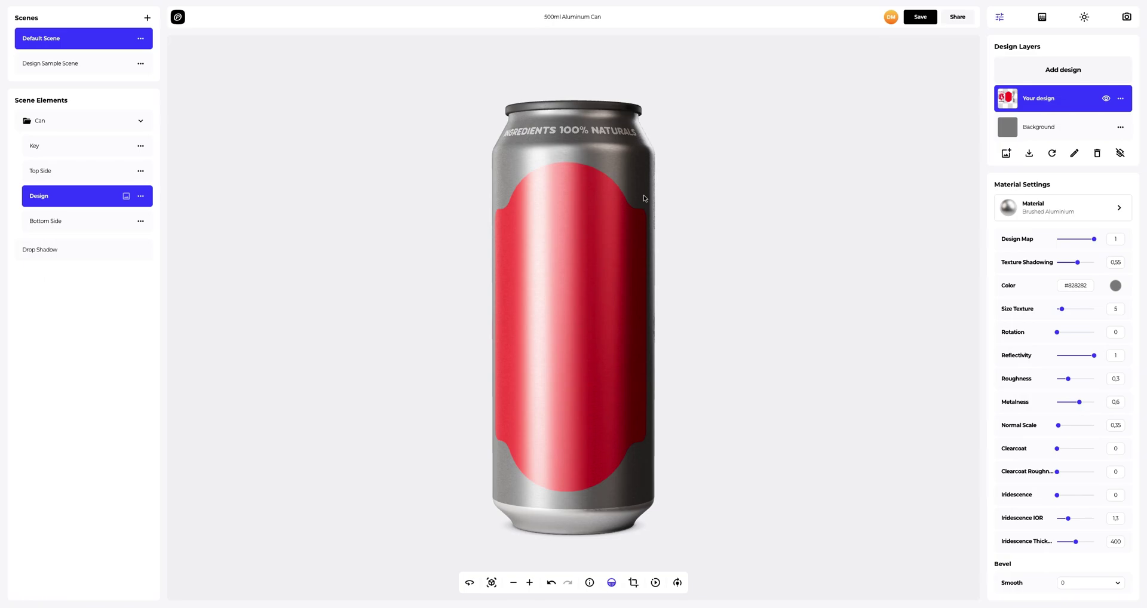
Step: Add Label_Text.png, shrink it, shift it left to X 564, Y 5, and save the design
left_click(1077, 71)
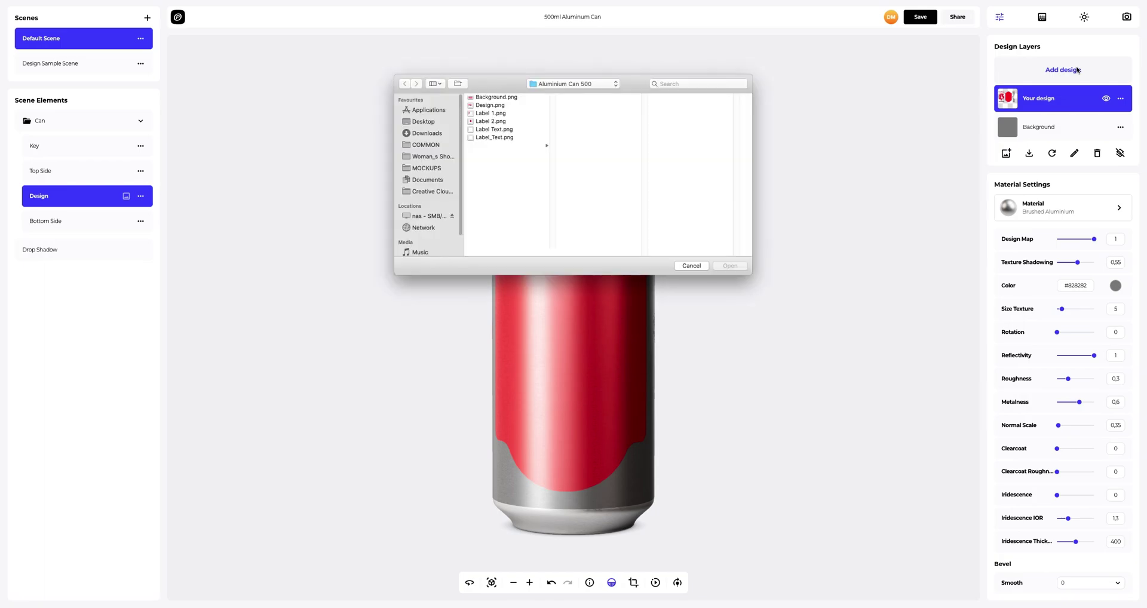
left_click(480, 138)
left_click(720, 265)
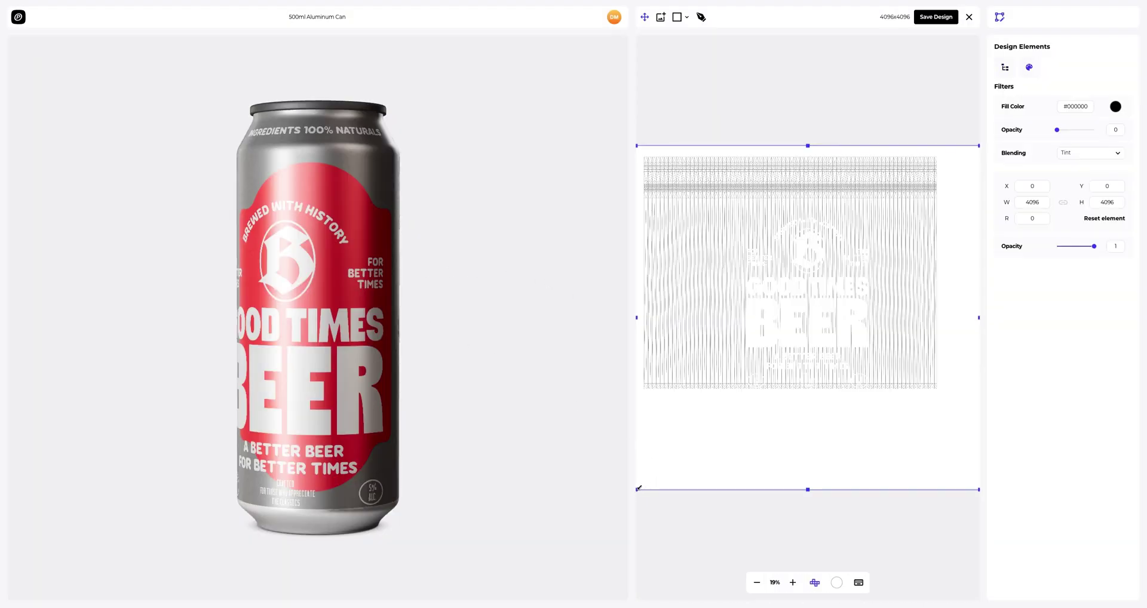
left_click_drag(638, 488, 701, 423)
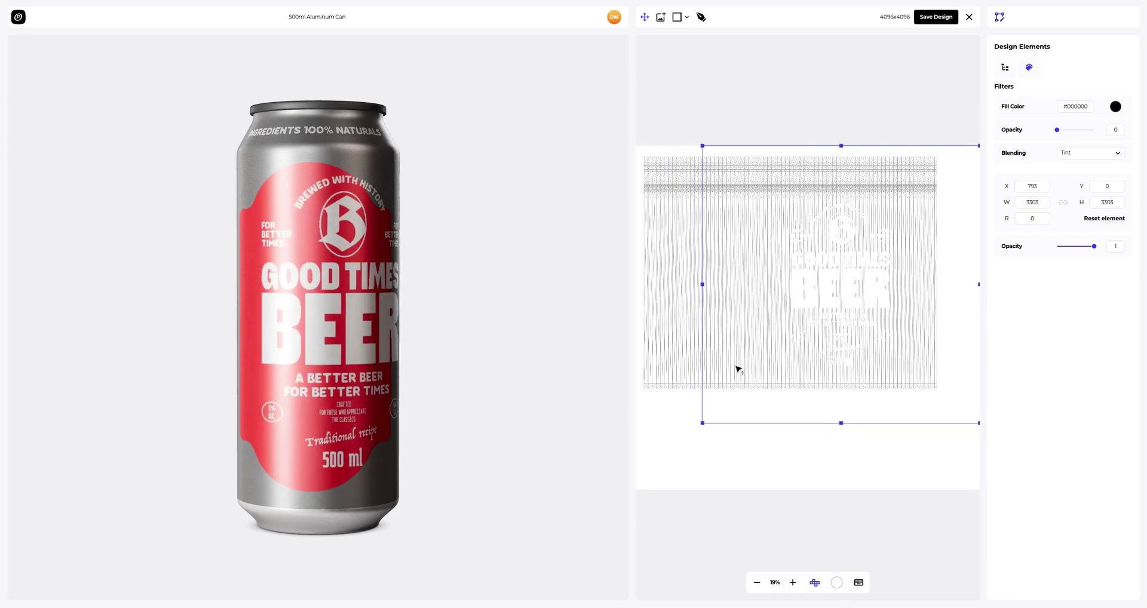
left_click_drag(830, 284, 813, 285)
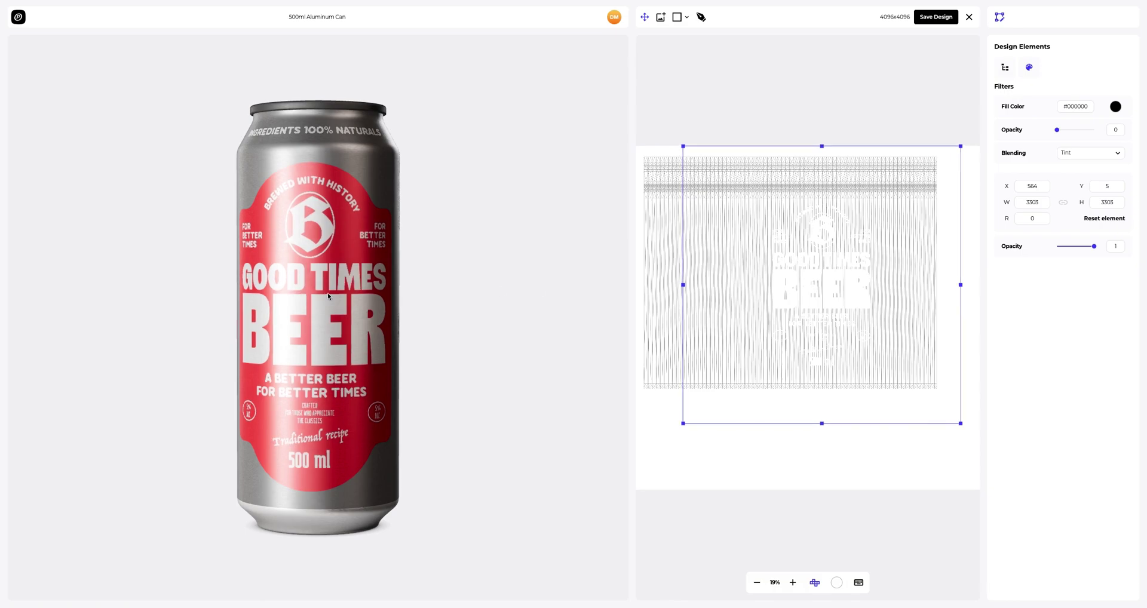
left_click_drag(360, 298, 257, 297)
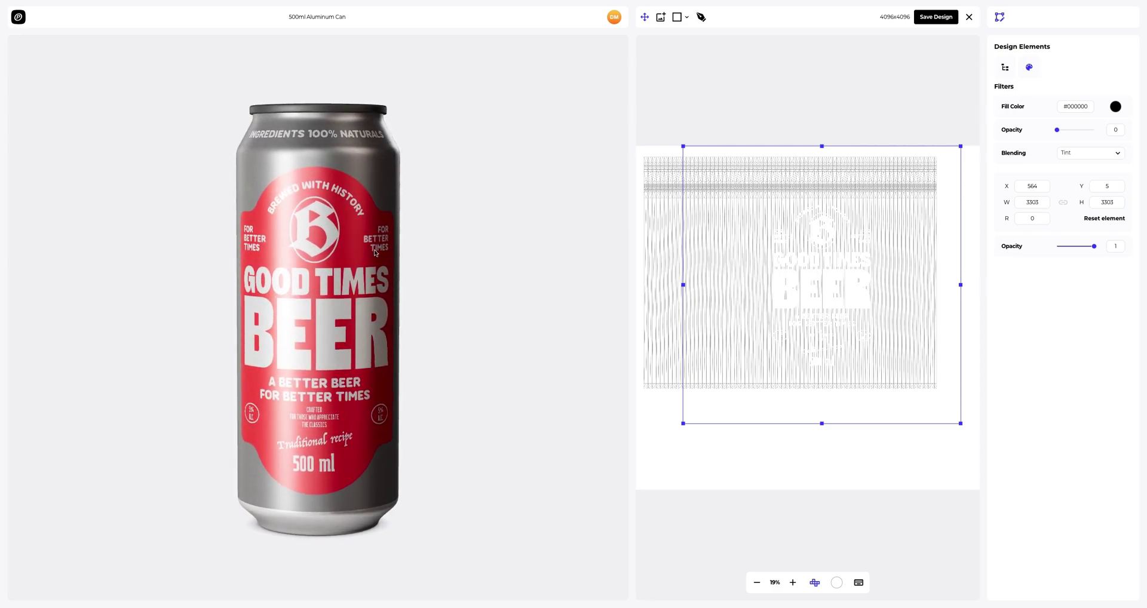
left_click(930, 19)
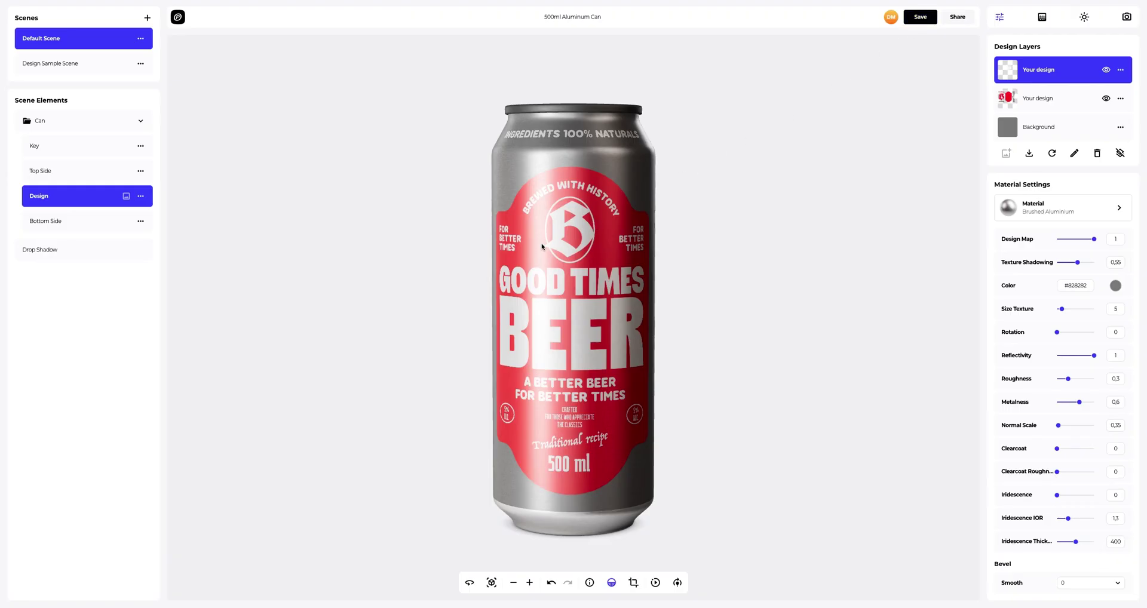
Step: Select the red label design layer and set its material colour to #BEB59F
left_click_drag(542, 246, 791, 238)
scroll(623, 221, "up", 5)
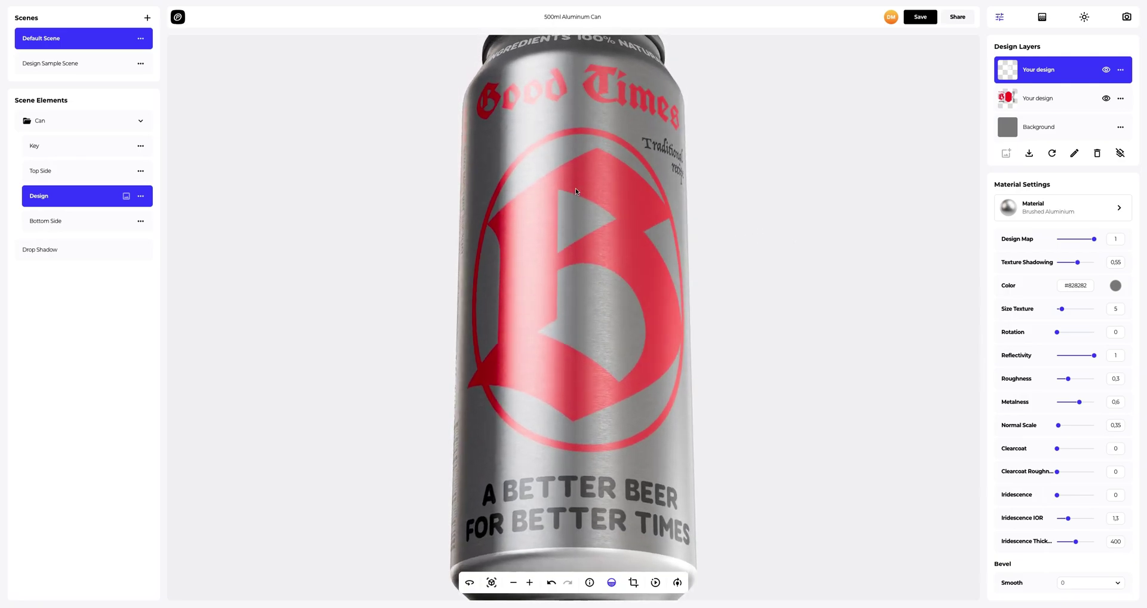
left_click_drag(576, 187, 571, 266)
scroll(572, 266, "up", 2)
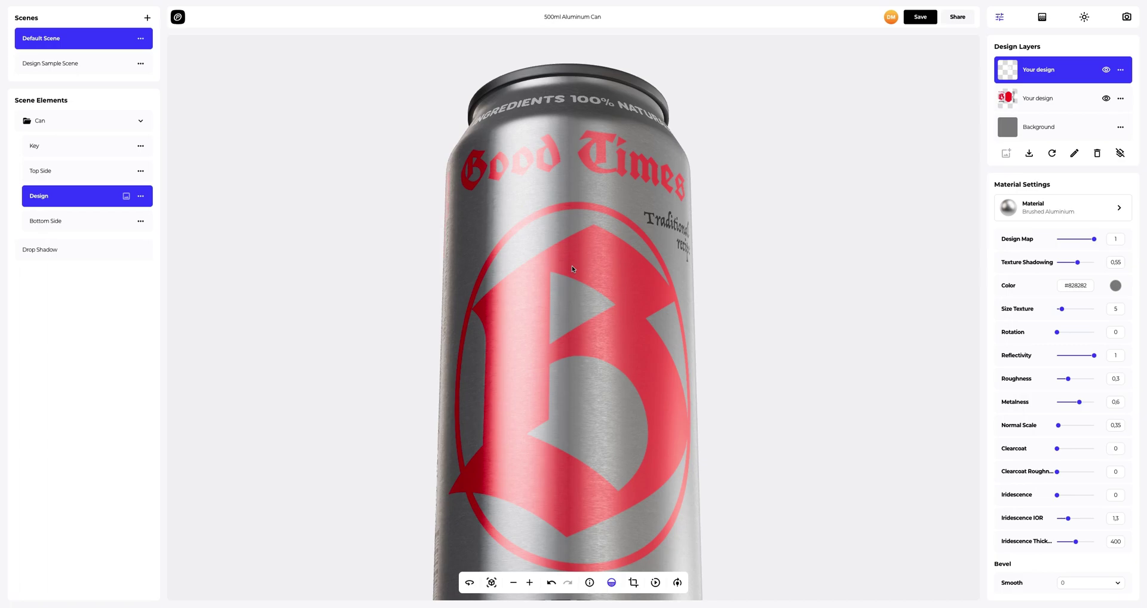
left_click(1040, 108)
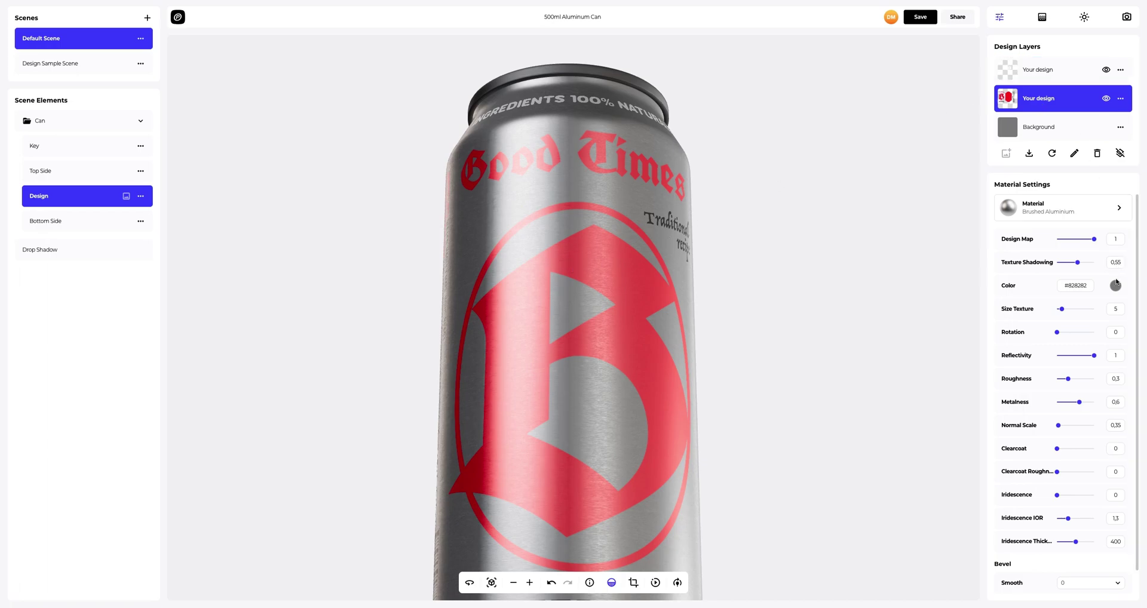
left_click(1116, 286)
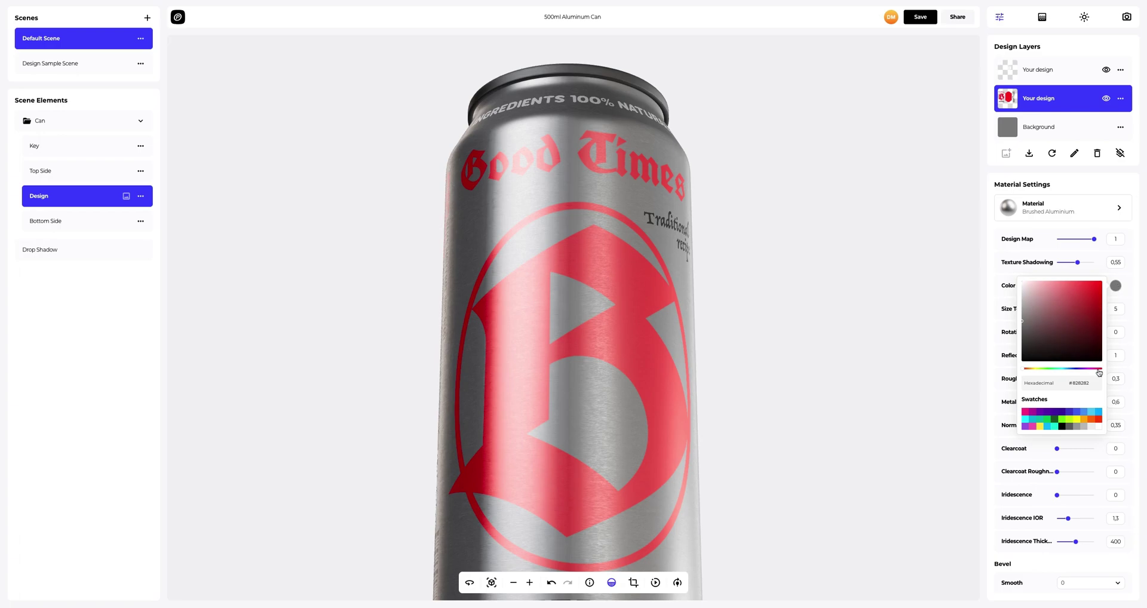
double_click(1093, 381)
type("beb59f")
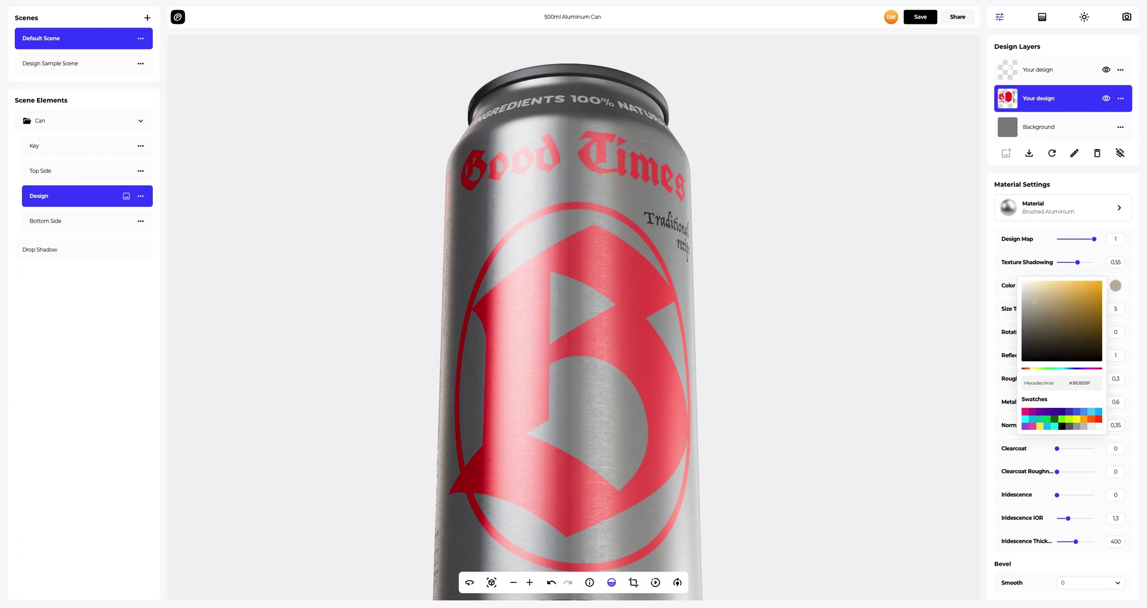
left_click(989, 334)
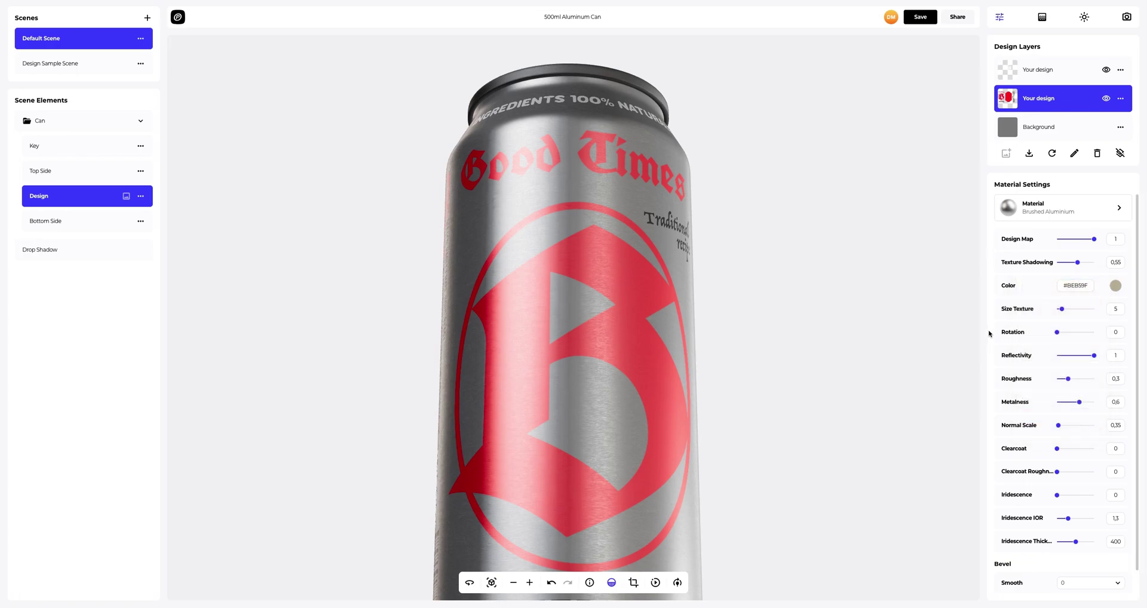
Step: Lower the texture shadowing, reduce roughness to 0,25 and set Iridescence IOR to 1
left_click_drag(1077, 263, 1061, 267)
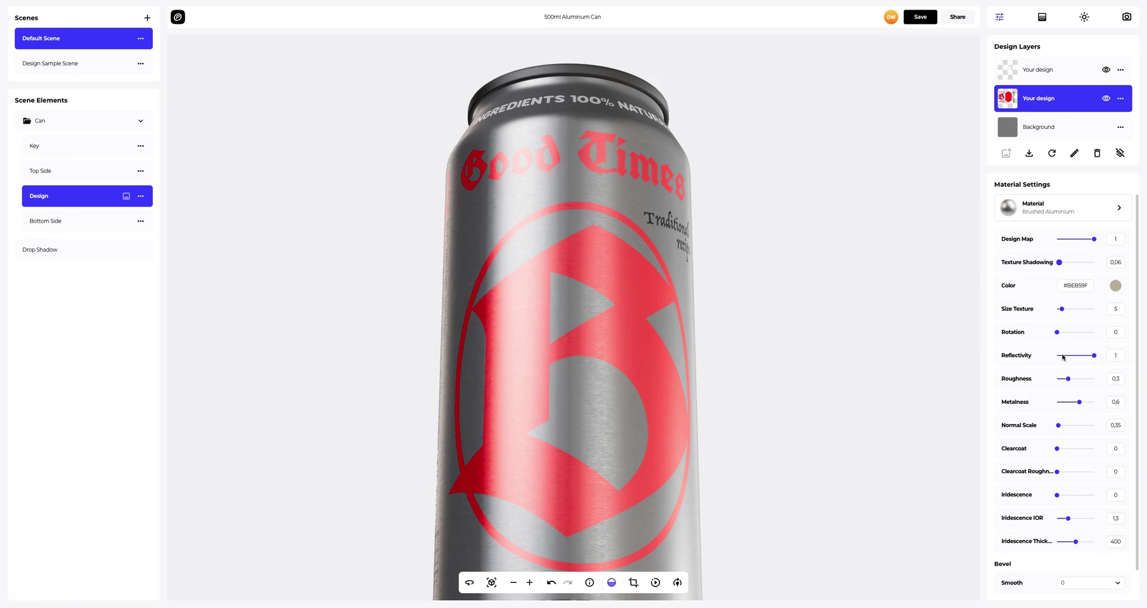
left_click_drag(1068, 382, 1093, 405)
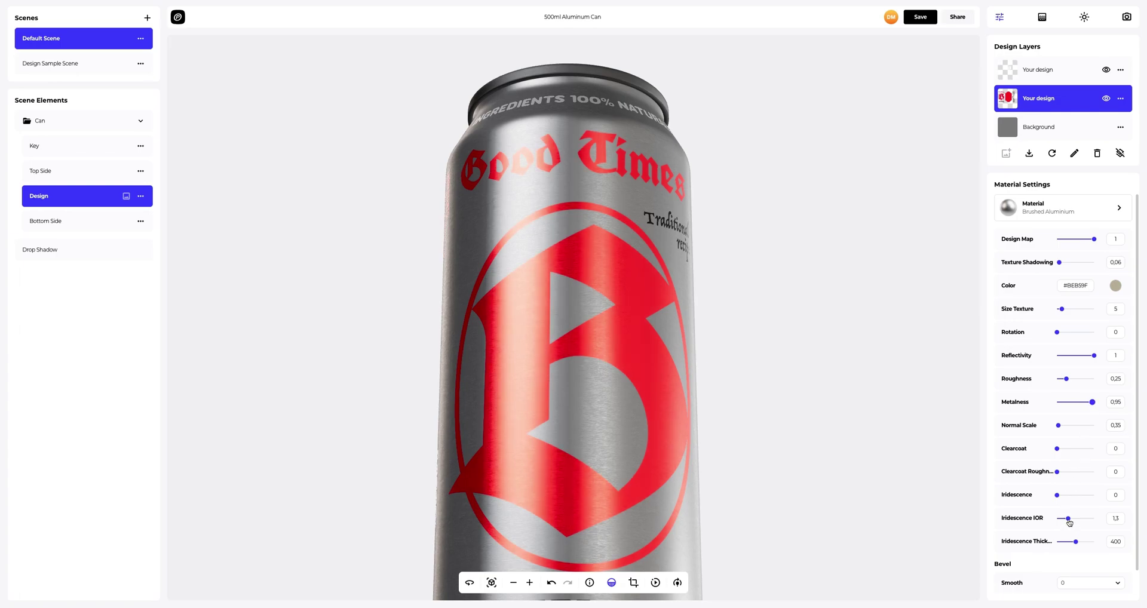
left_click_drag(1068, 520, 1036, 522)
scroll(1038, 522, "down", 1)
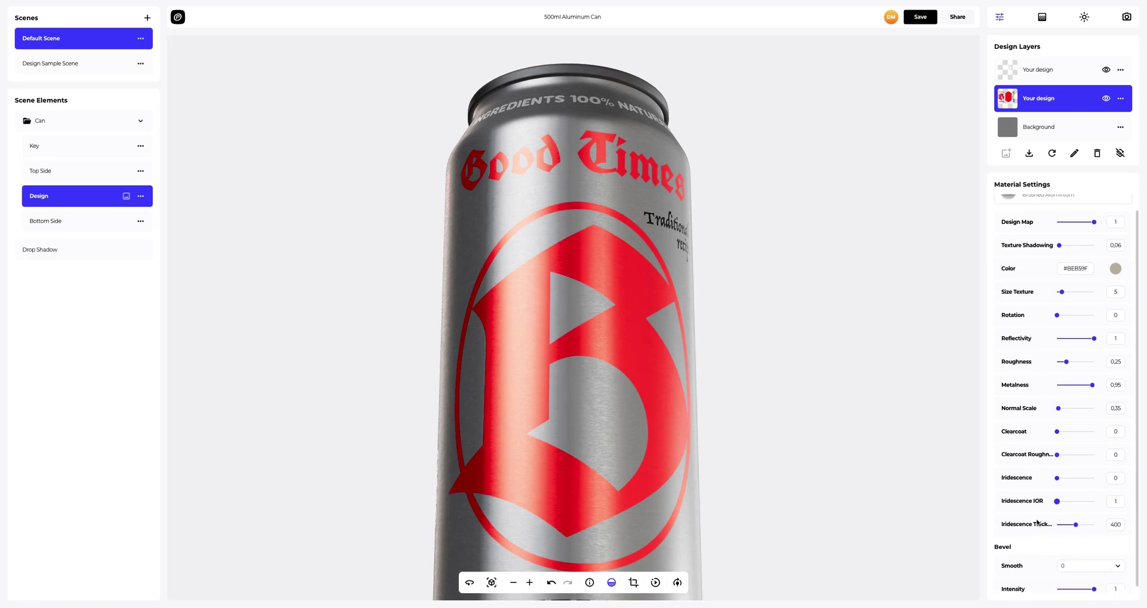
Step: Give the label a bevel with smoothing 1 and intensity 0.76
left_click(1117, 560)
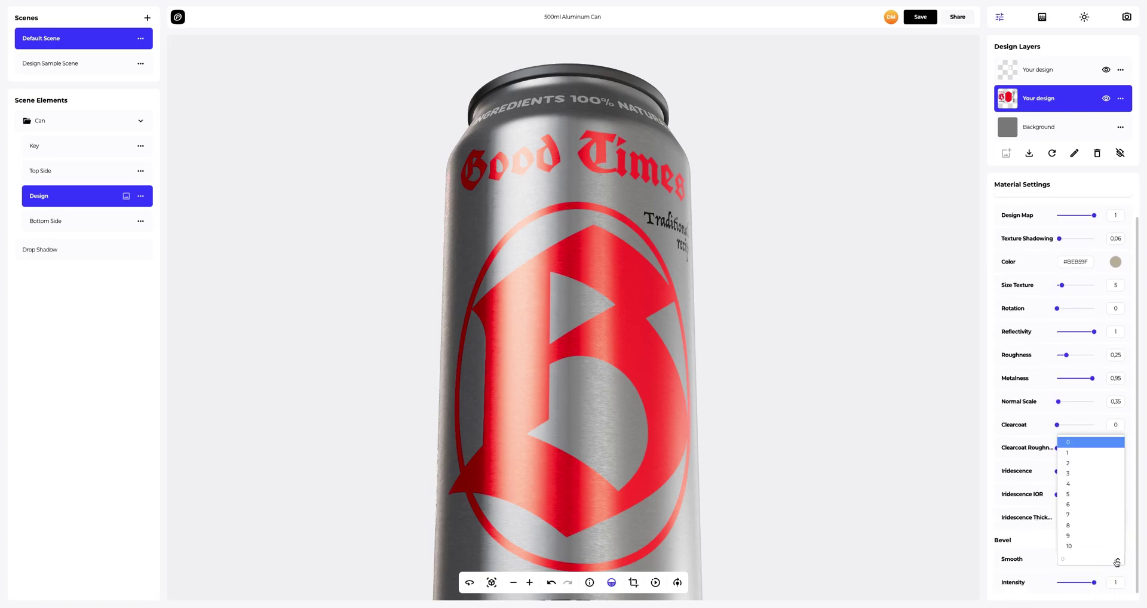
left_click(1071, 453)
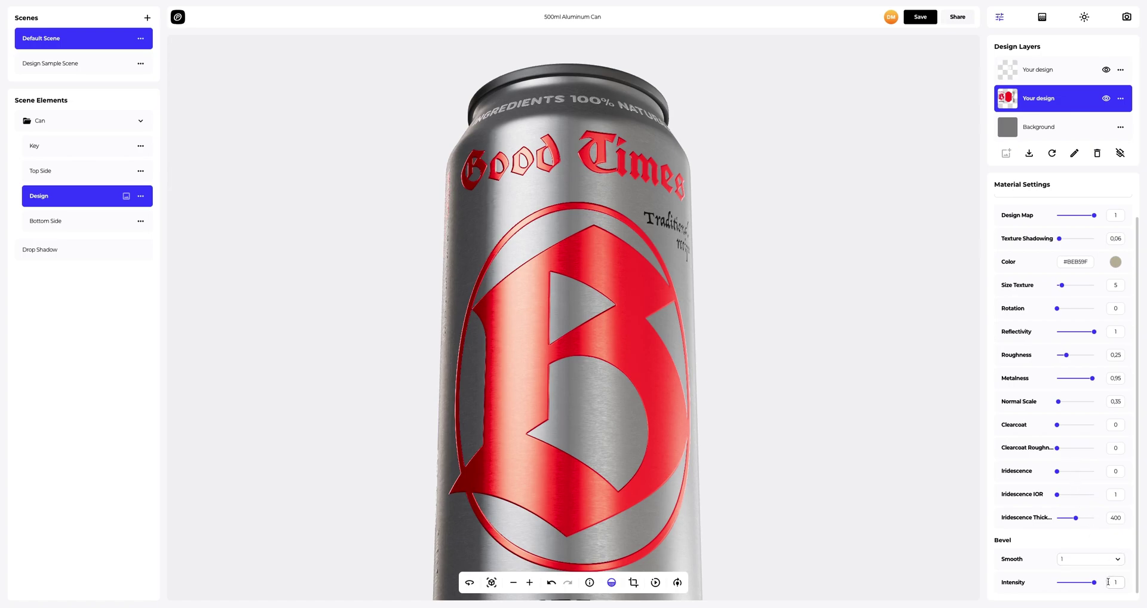
left_click_drag(1097, 584, 1090, 587)
left_click_drag(478, 409, 798, 399)
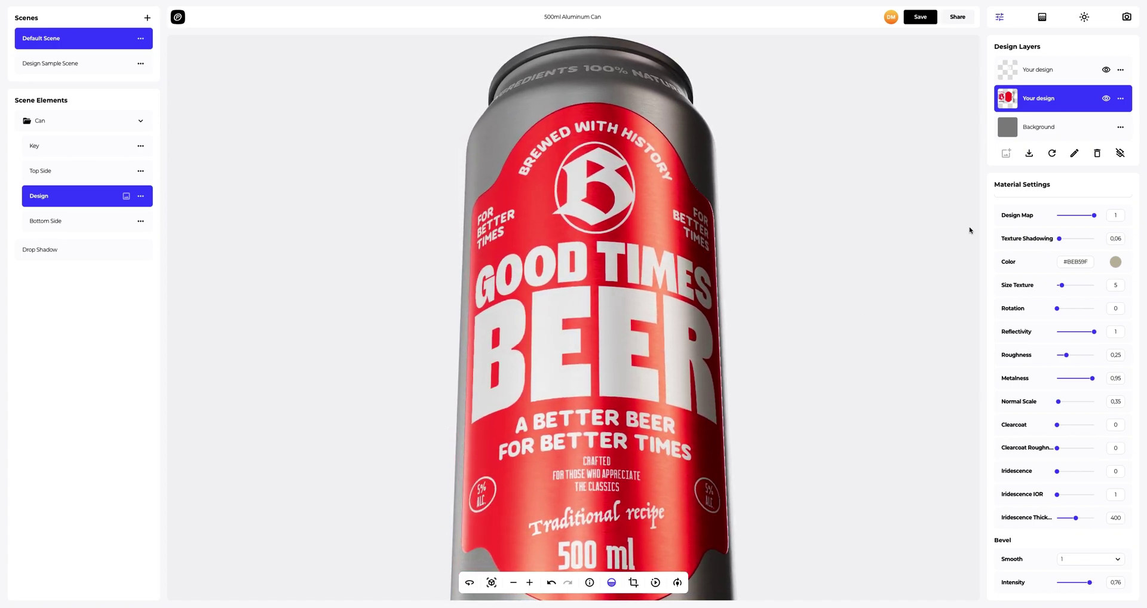
Step: Copy the label layer's material onto the top text layer and set its bevel smoothing to 1
left_click(1125, 99)
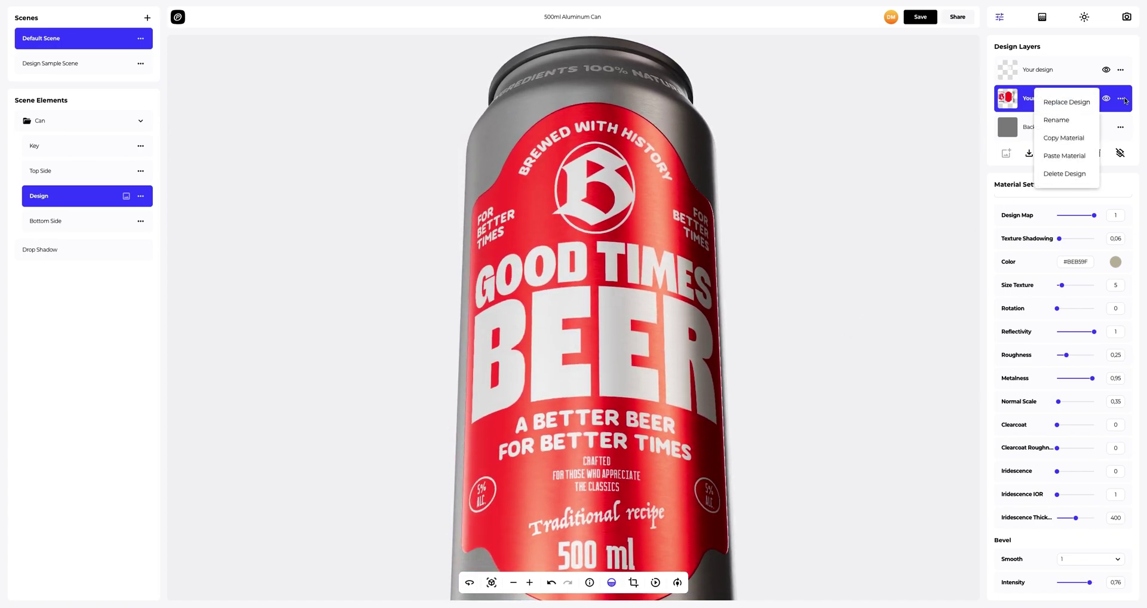
left_click(1064, 138)
left_click(1058, 72)
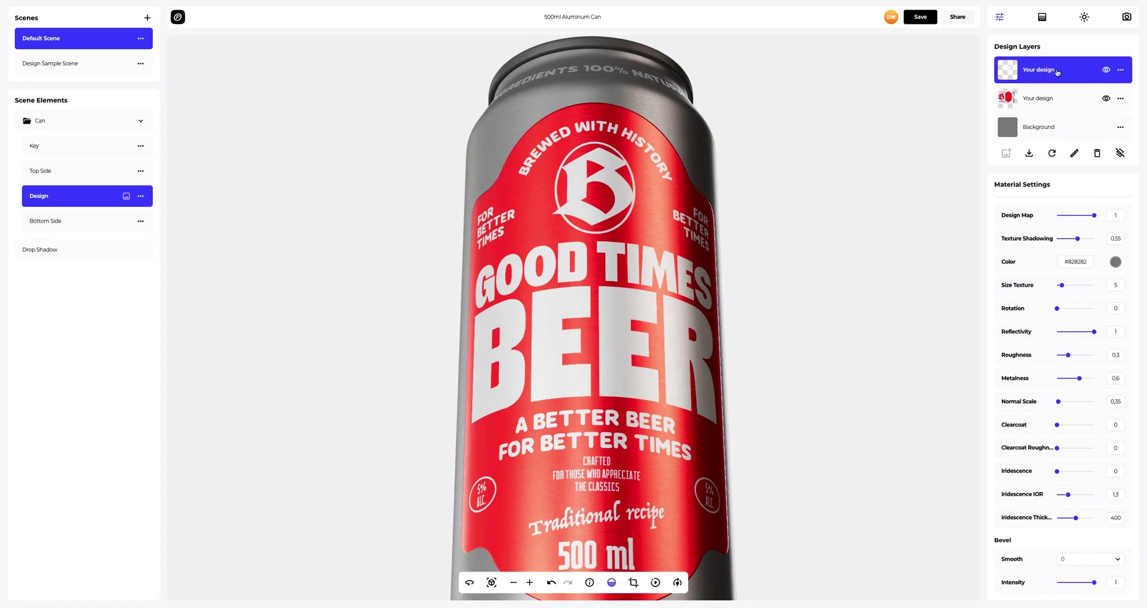
left_click(1119, 71)
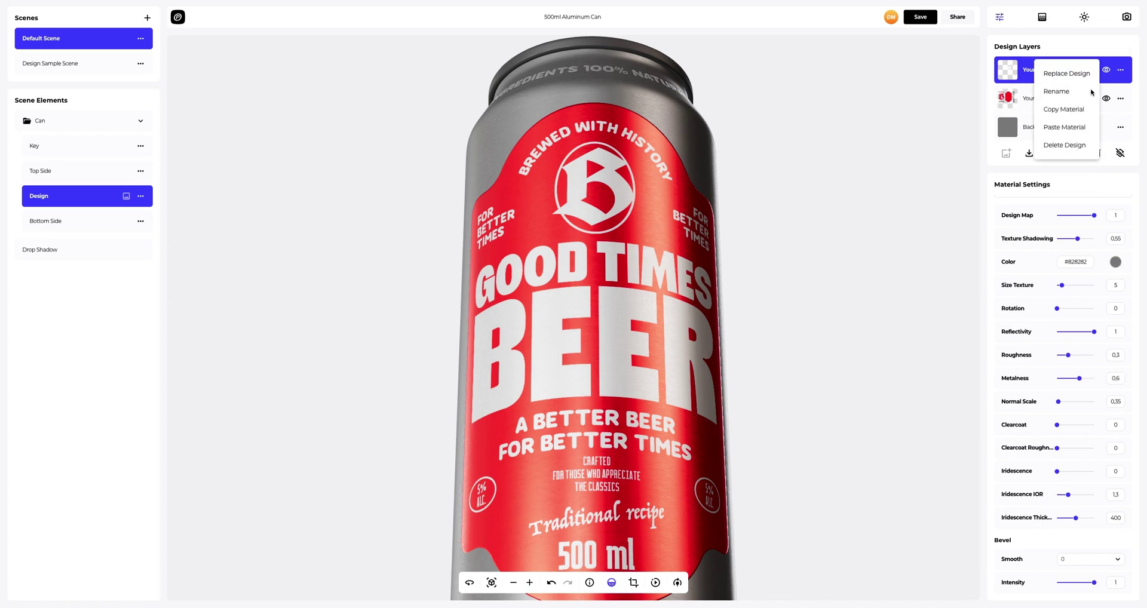
left_click(1066, 126)
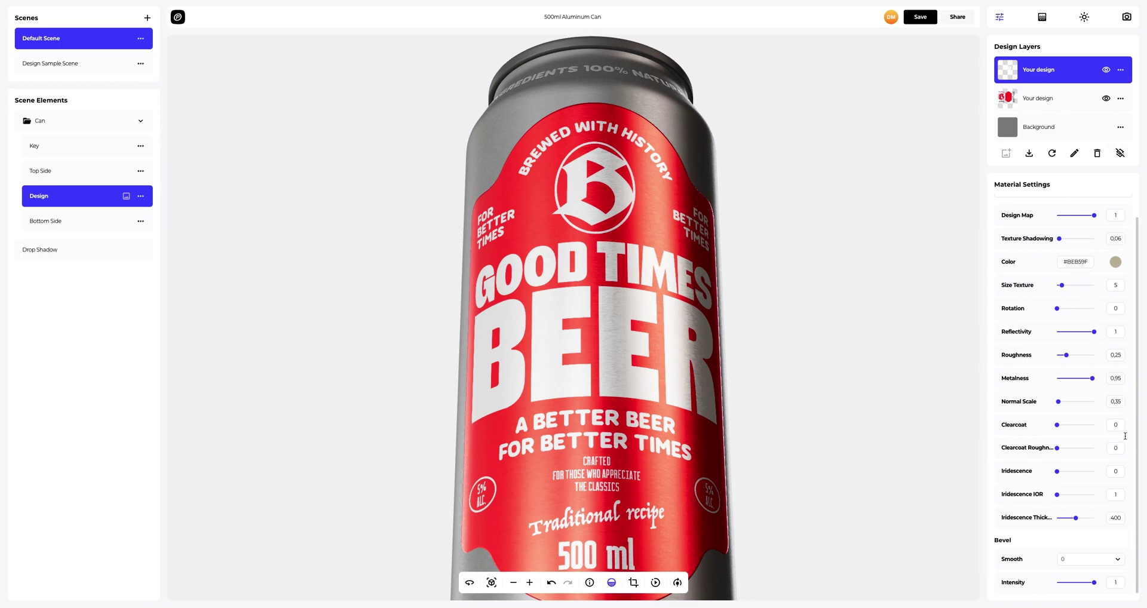
left_click(1119, 561)
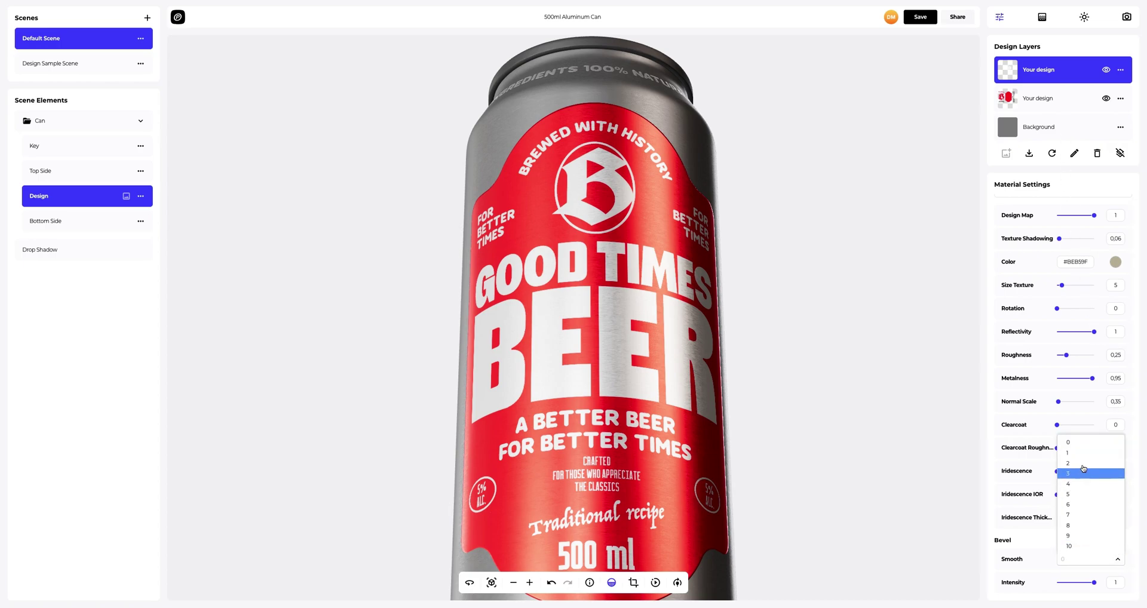
left_click(1080, 456)
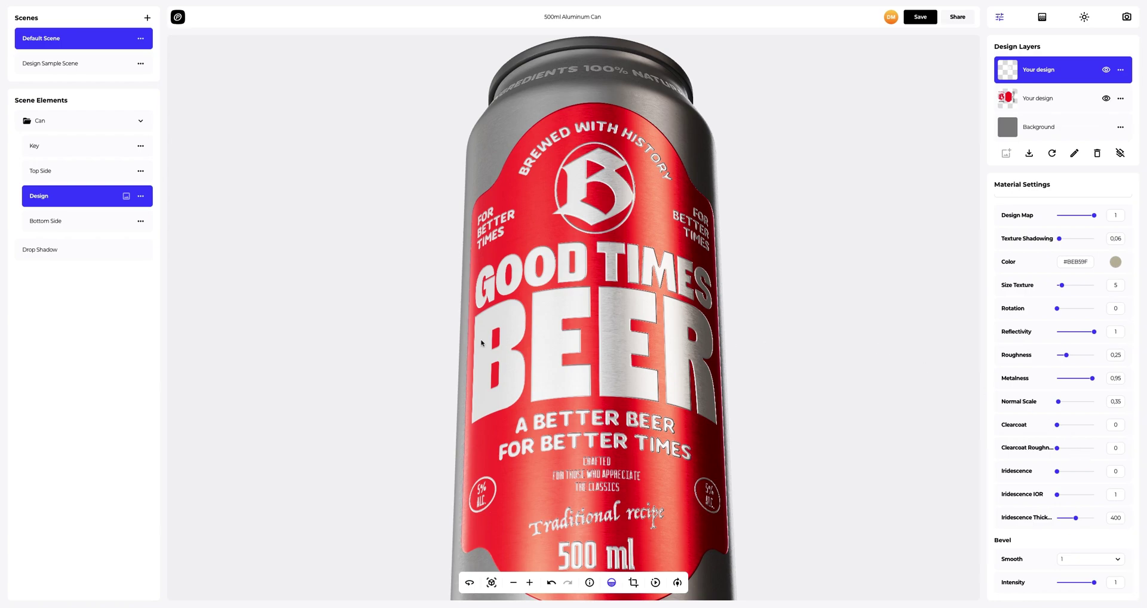
left_click_drag(483, 343, 462, 388)
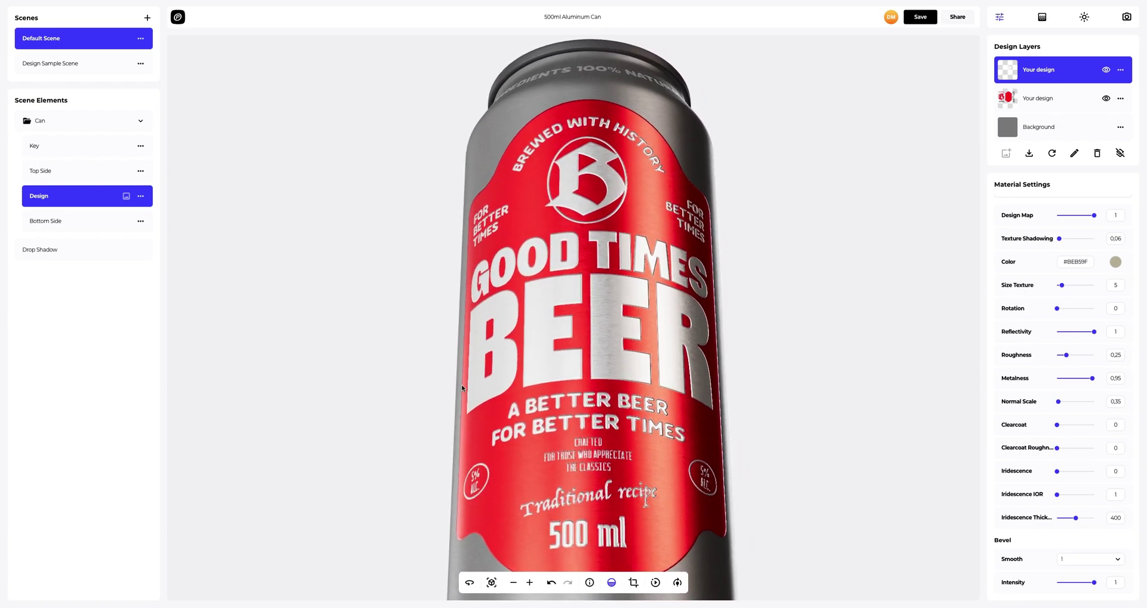
Step: Reset the view and make the scene background a dark olive colour
left_click(492, 583)
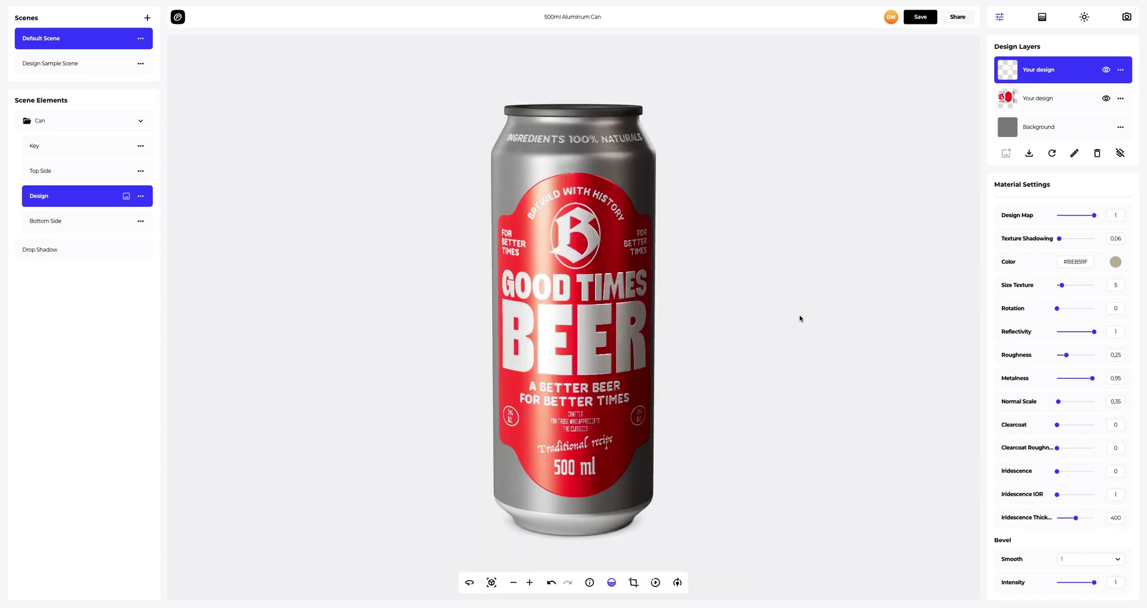
left_click(1043, 17)
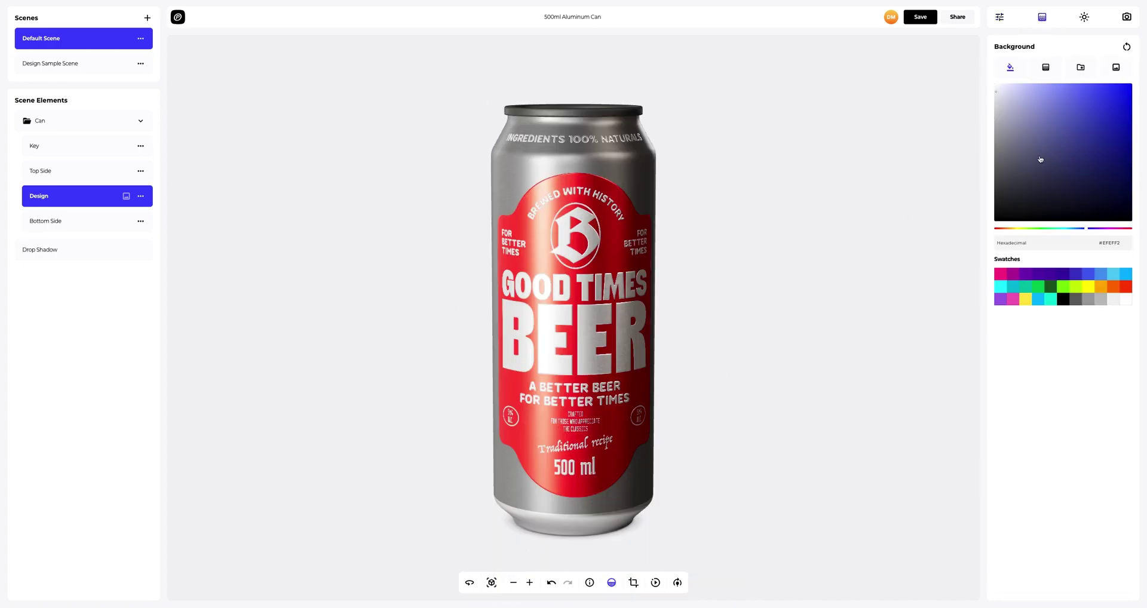
left_click(1014, 229)
mouse_move(1037, 198)
left_mouse_down()
mouse_move(1079, 149)
mouse_move(1094, 158)
mouse_move(1095, 144)
left_mouse_up()
Step: Switch the background to a radial gradient with an orange second colour
left_click(1046, 68)
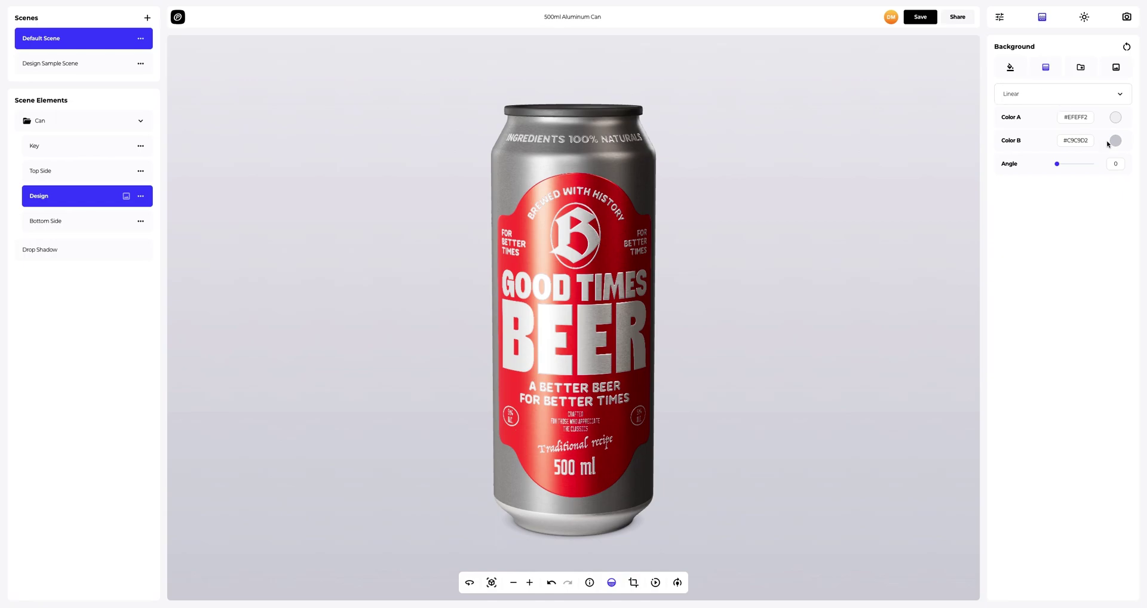
left_click(1115, 141)
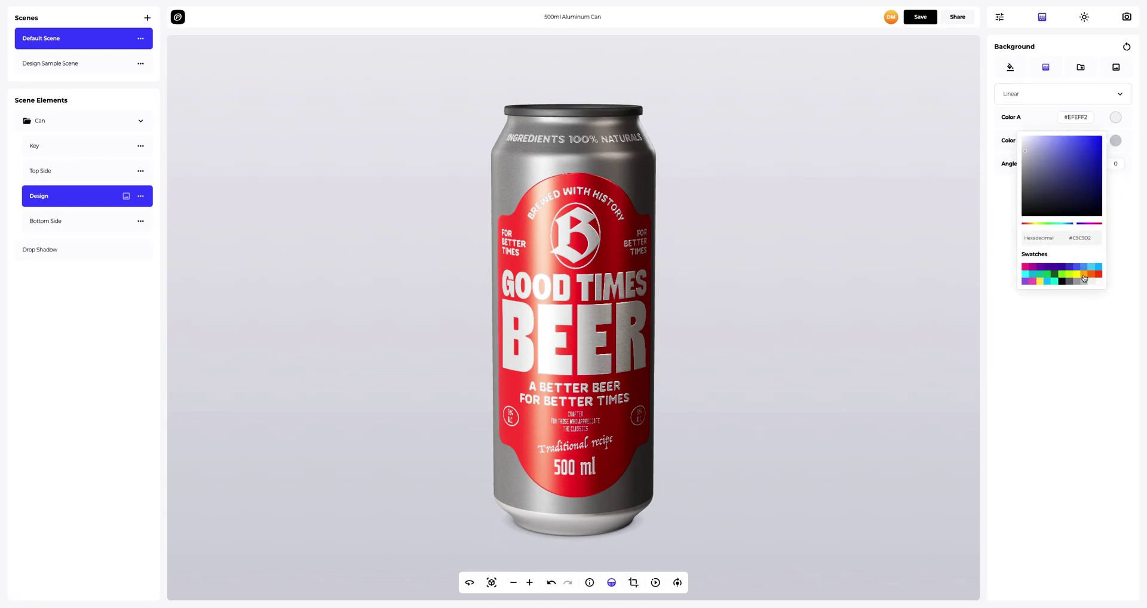
left_click(1085, 276)
left_click(1020, 99)
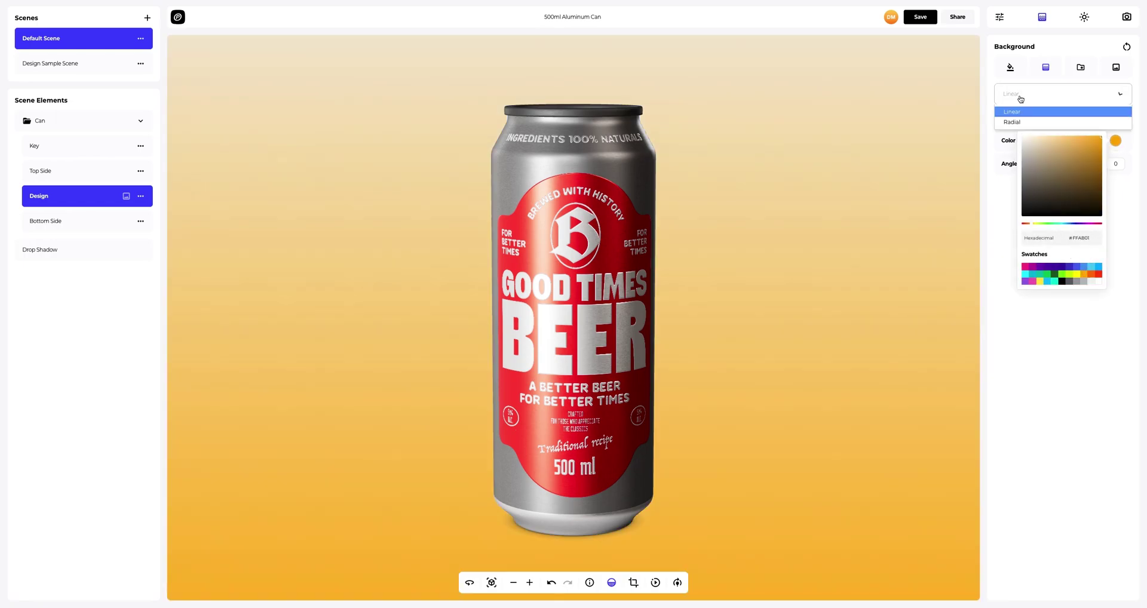
left_click(1015, 122)
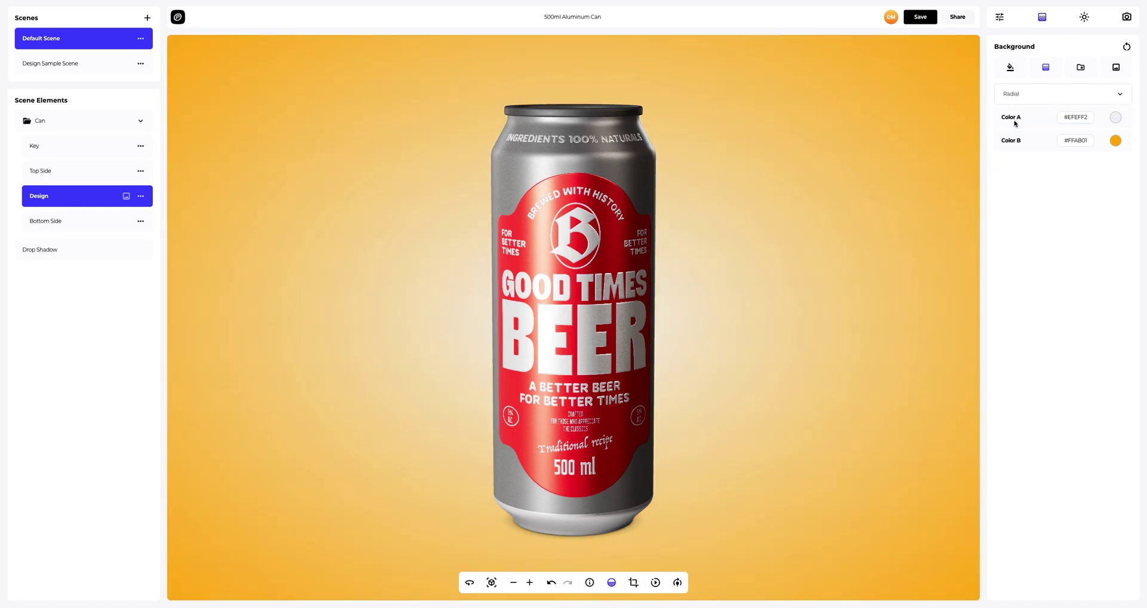
Step: Try several catalog preset backgrounds, then switch the background to image mode
left_click(1081, 70)
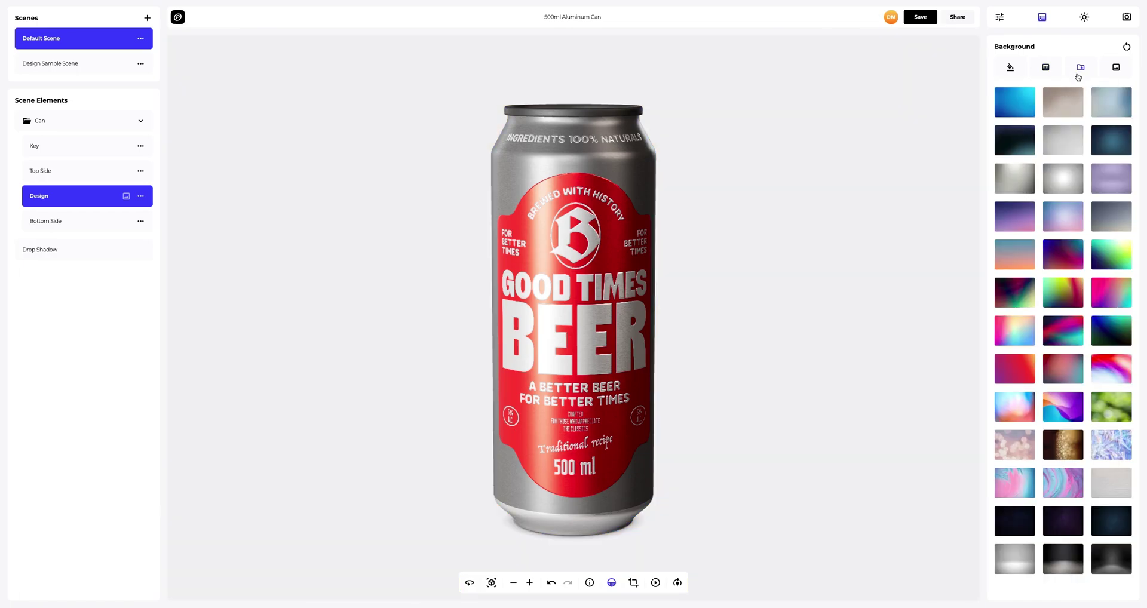
left_click(1063, 99)
left_click(1070, 178)
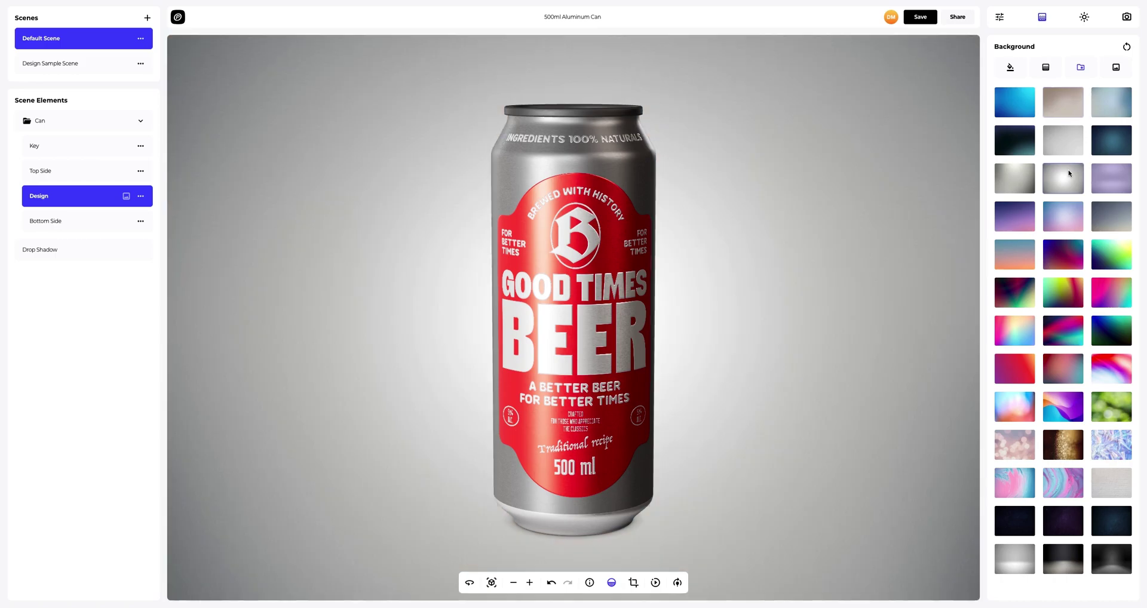
left_click(1115, 223)
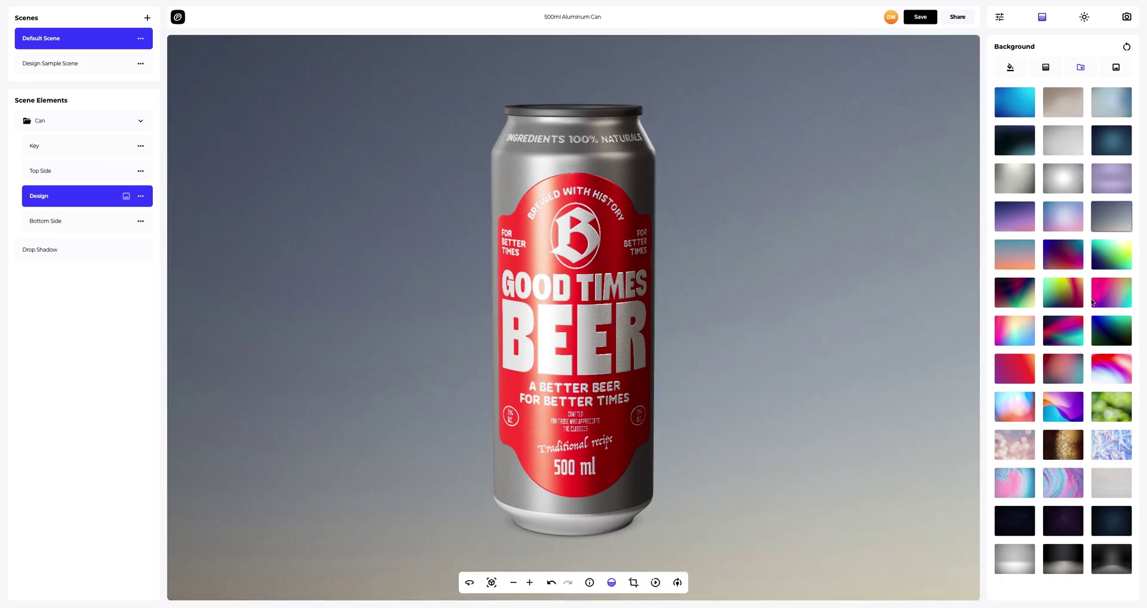
left_click(1064, 448)
left_click(1109, 564)
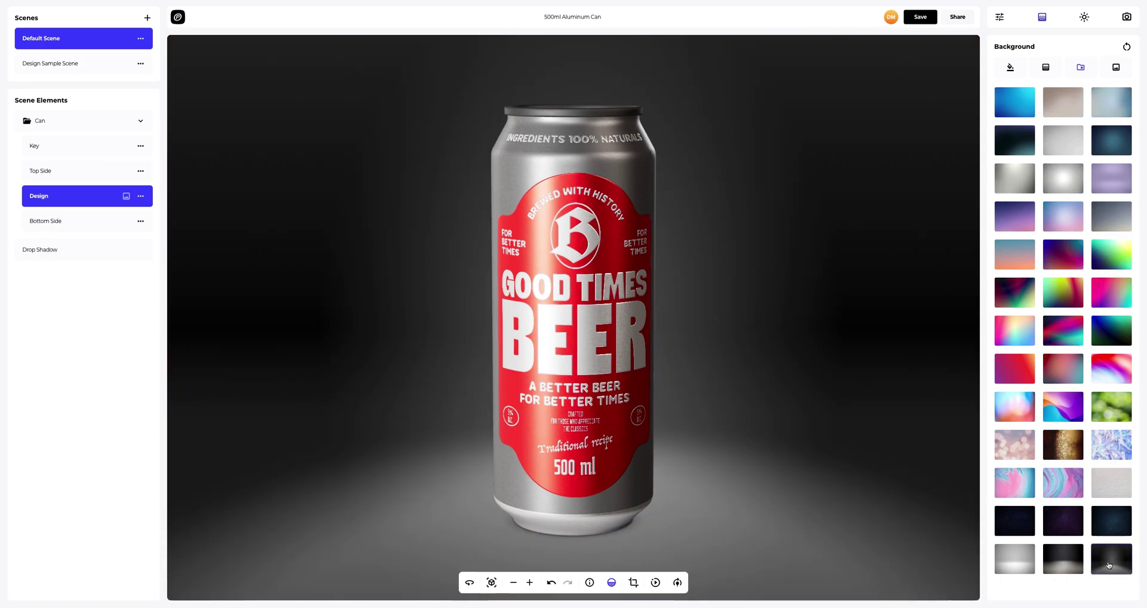
left_click(1115, 67)
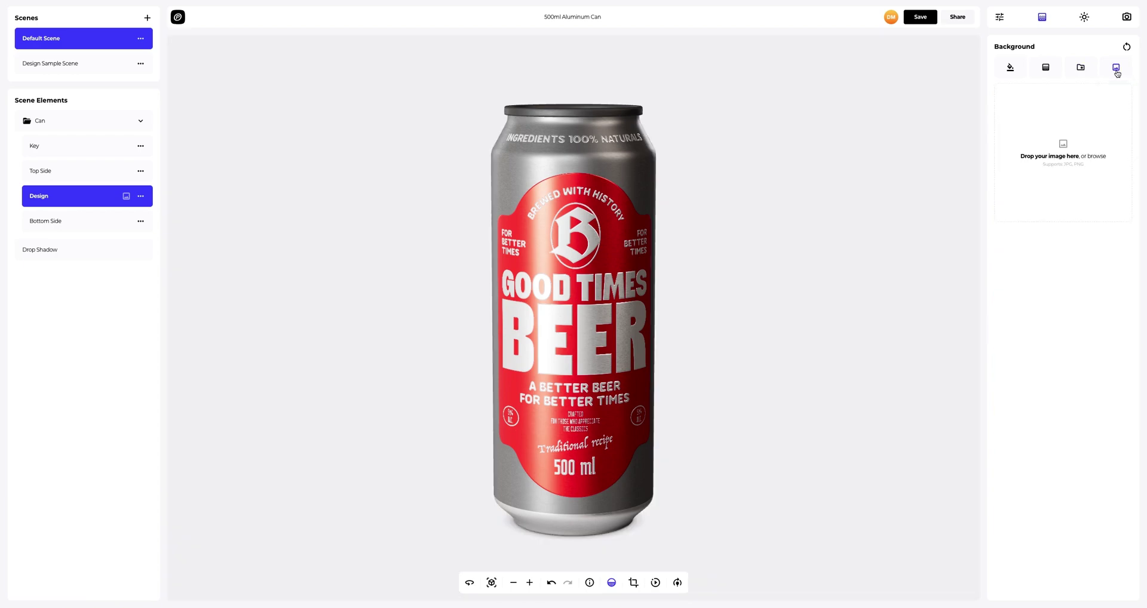
Step: Load Background.png as the scene background and switch off Frame Crop so it fills the canvas
left_click(1065, 144)
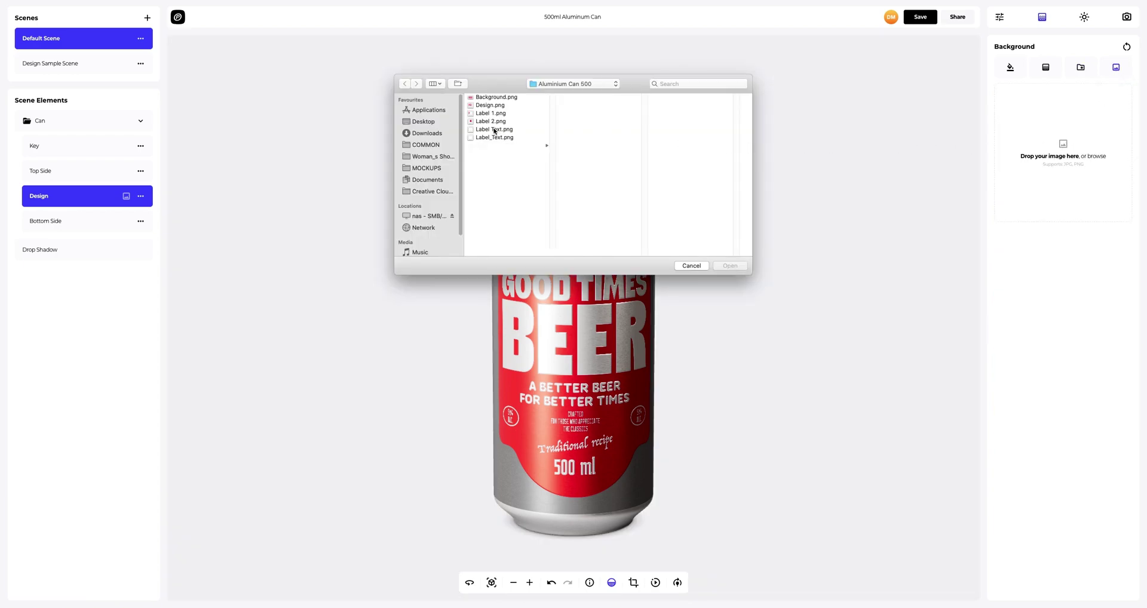
left_click(485, 98)
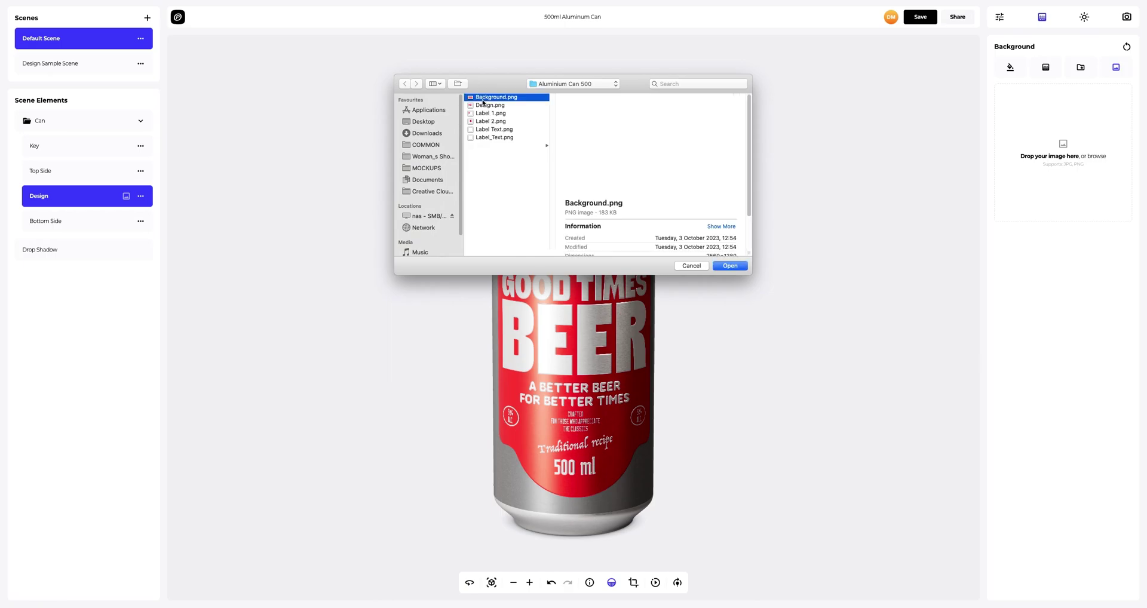
left_click(727, 266)
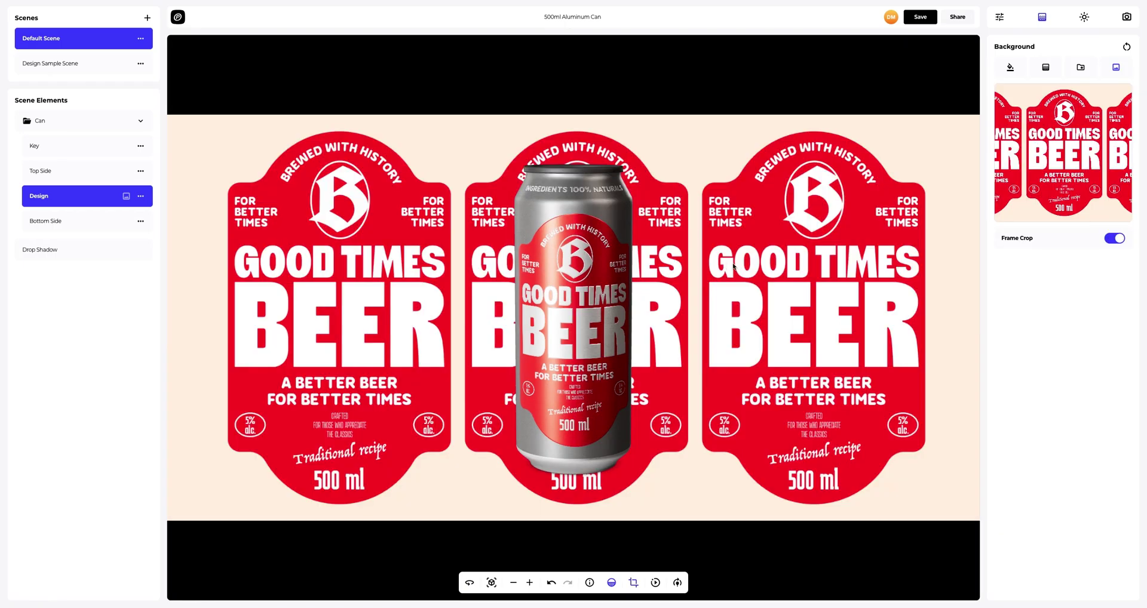
left_click(1115, 239)
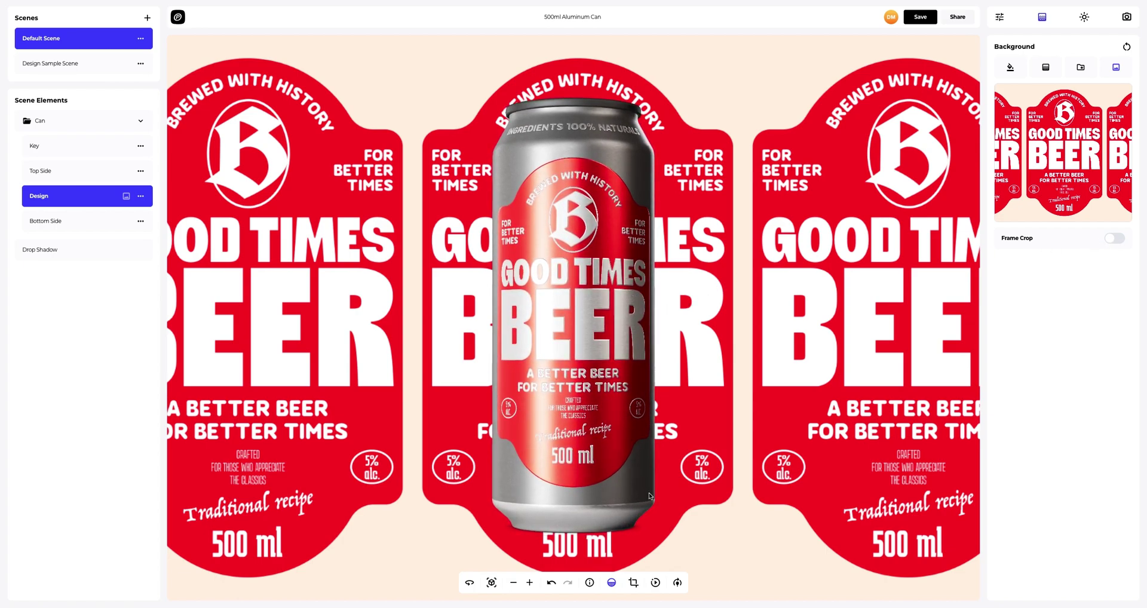
left_click(675, 582)
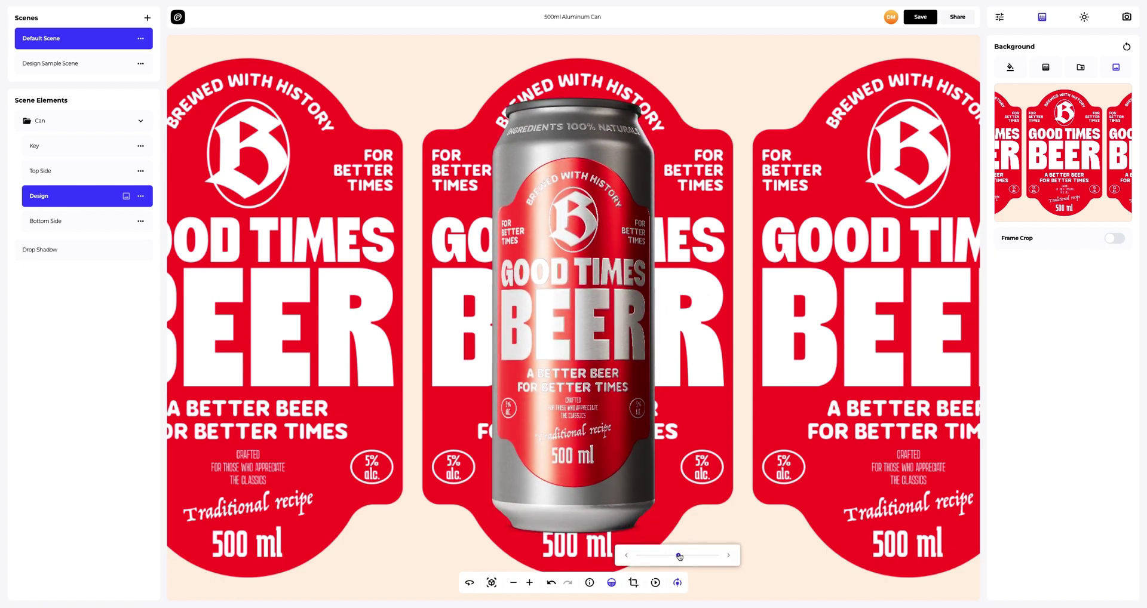
Step: Rotate the can with the rotation slider to check its back and front labels
left_click_drag(682, 558, 711, 561)
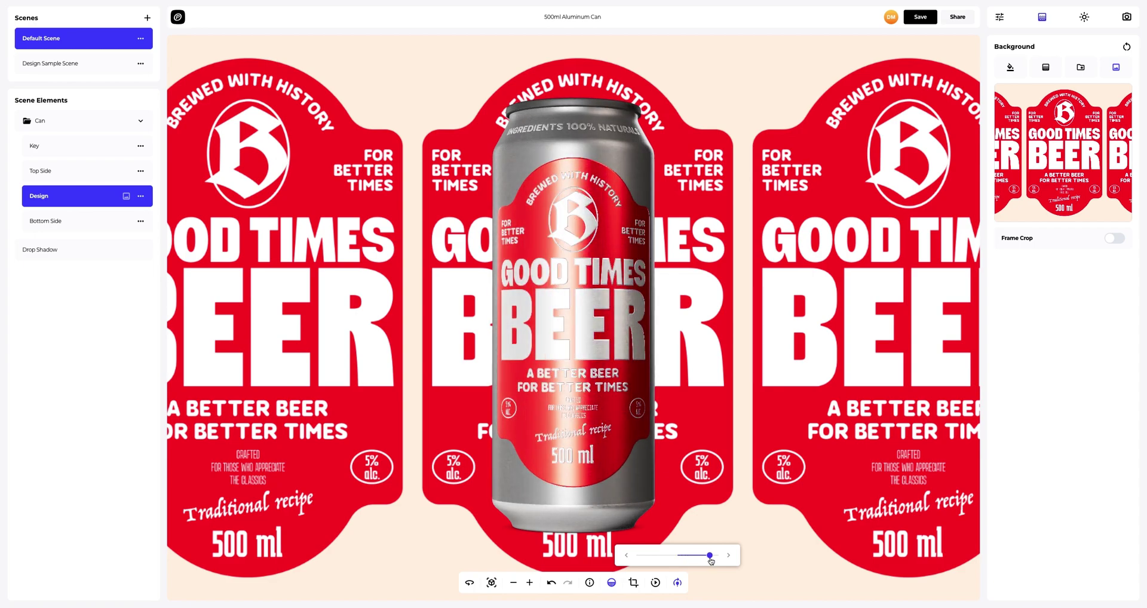
left_click(680, 588)
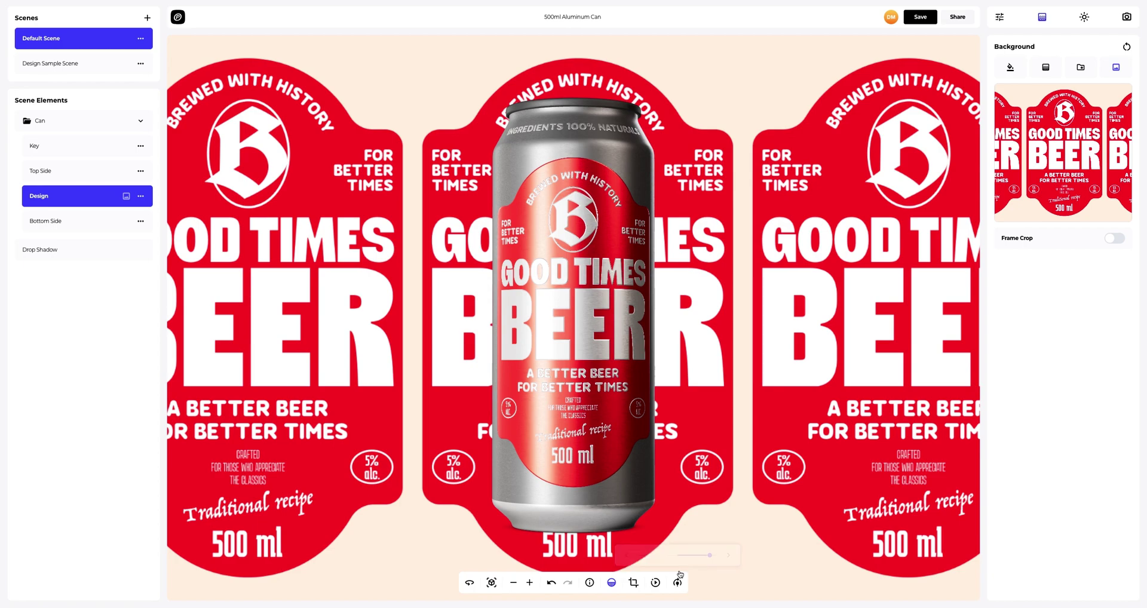
left_click(654, 583)
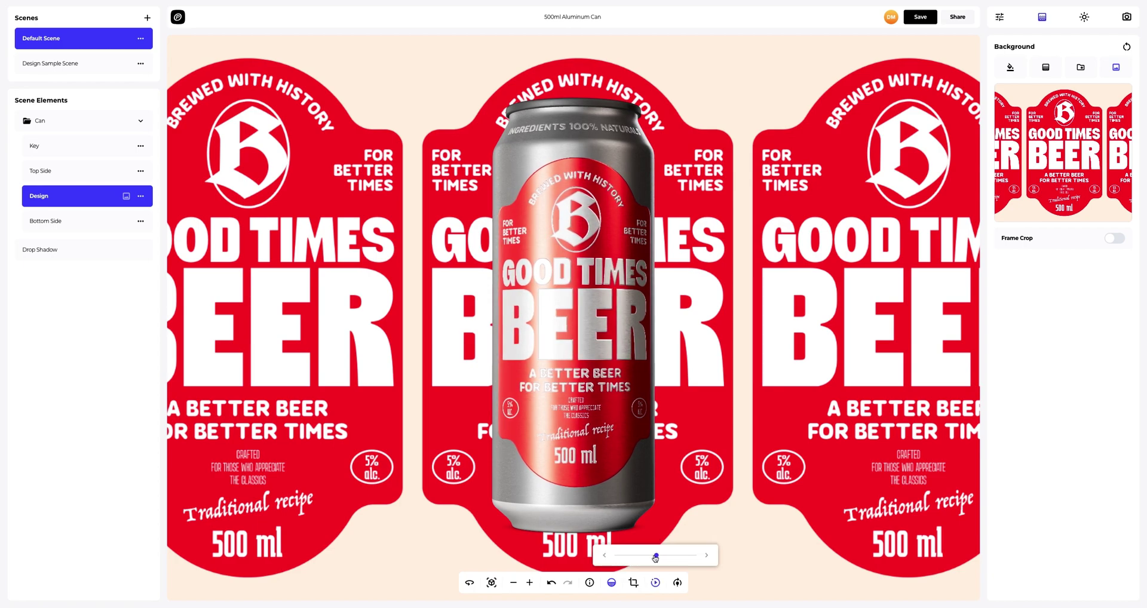
left_click_drag(655, 557, 647, 559)
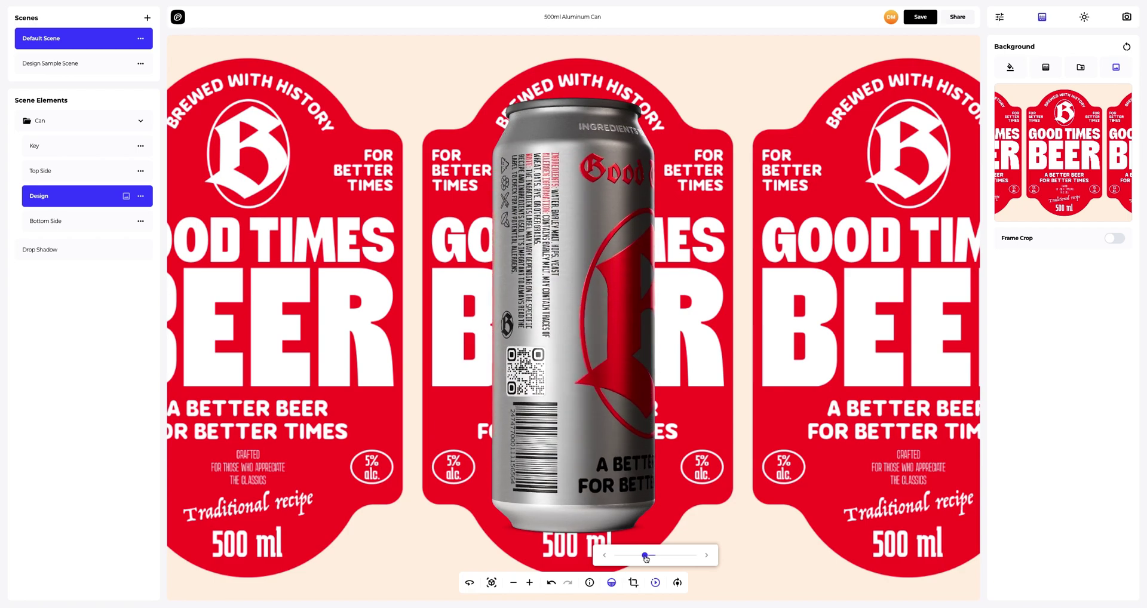
left_click_drag(646, 559, 670, 557)
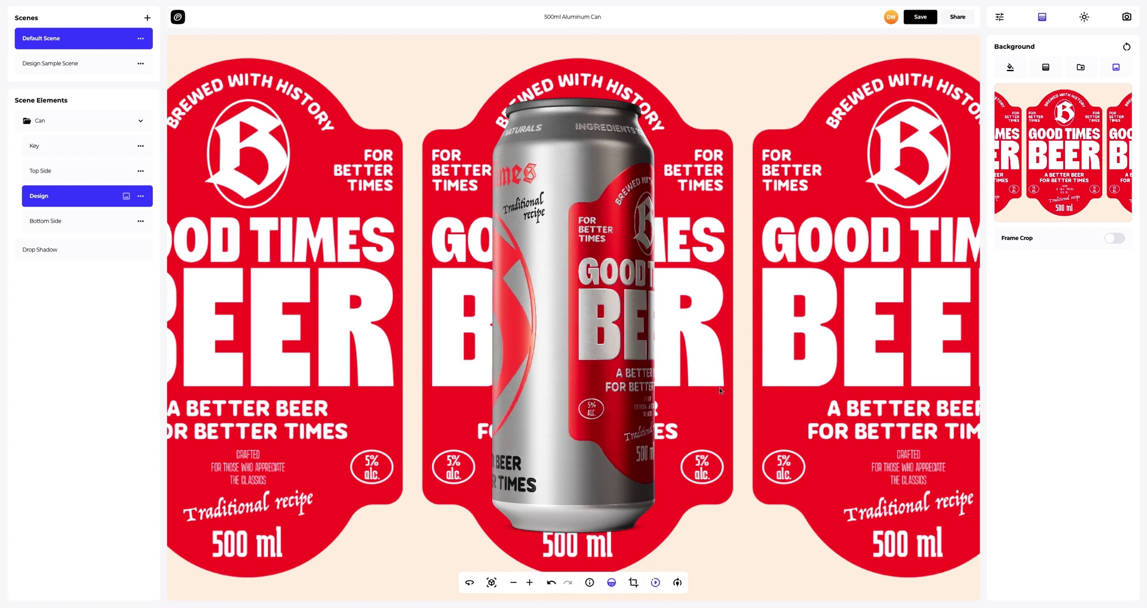
Step: Save the mockup, preview it full-canvas, and enable public access in the Share dialog
left_click(931, 18)
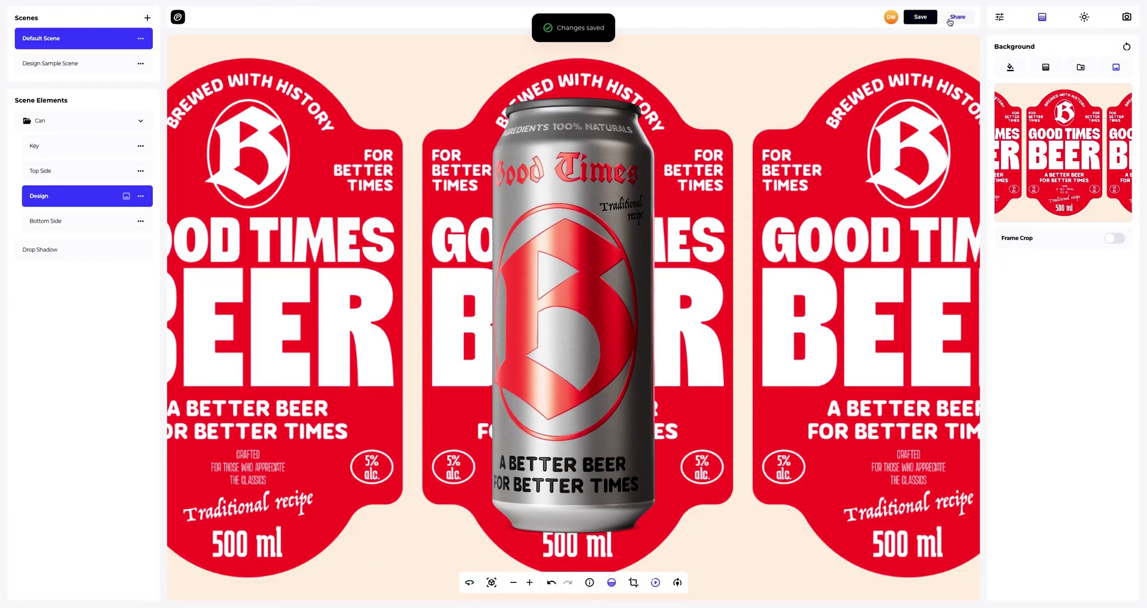
key("Tab")
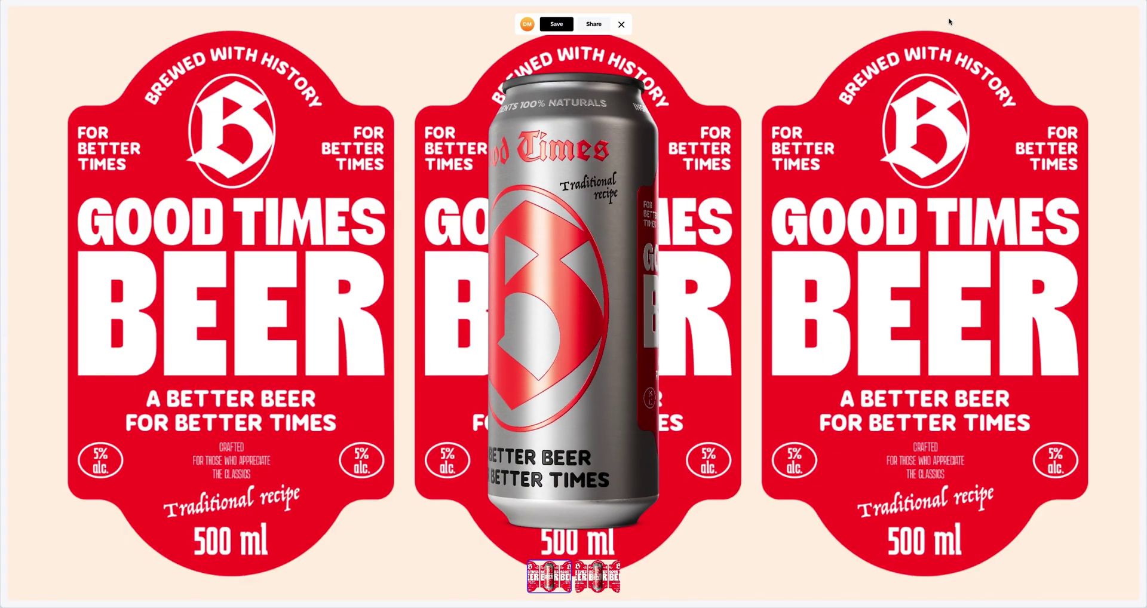
left_click(595, 24)
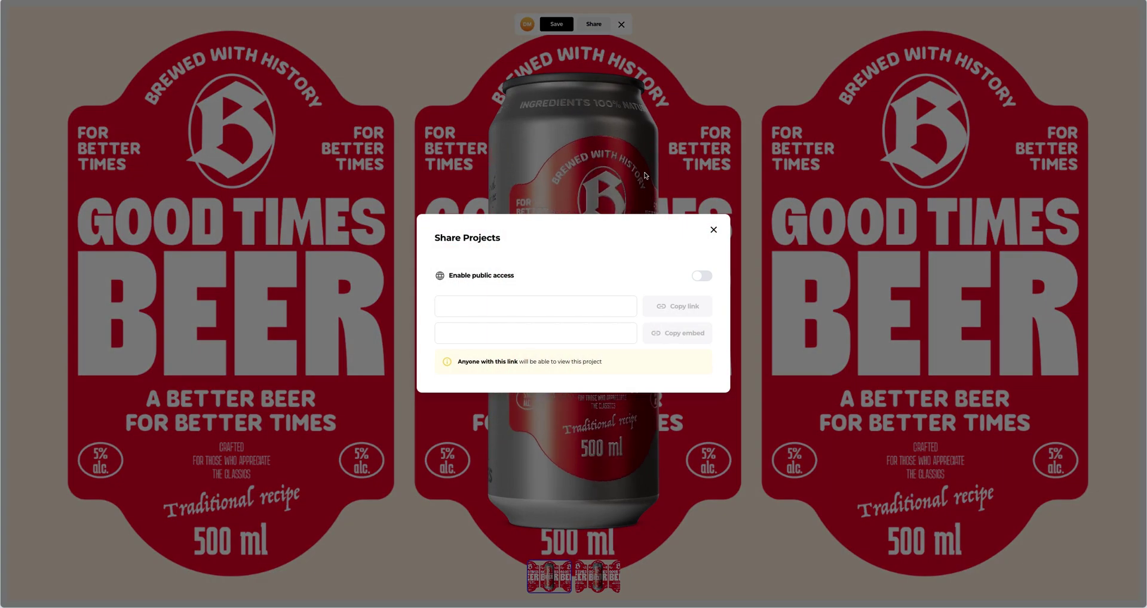
left_click(698, 278)
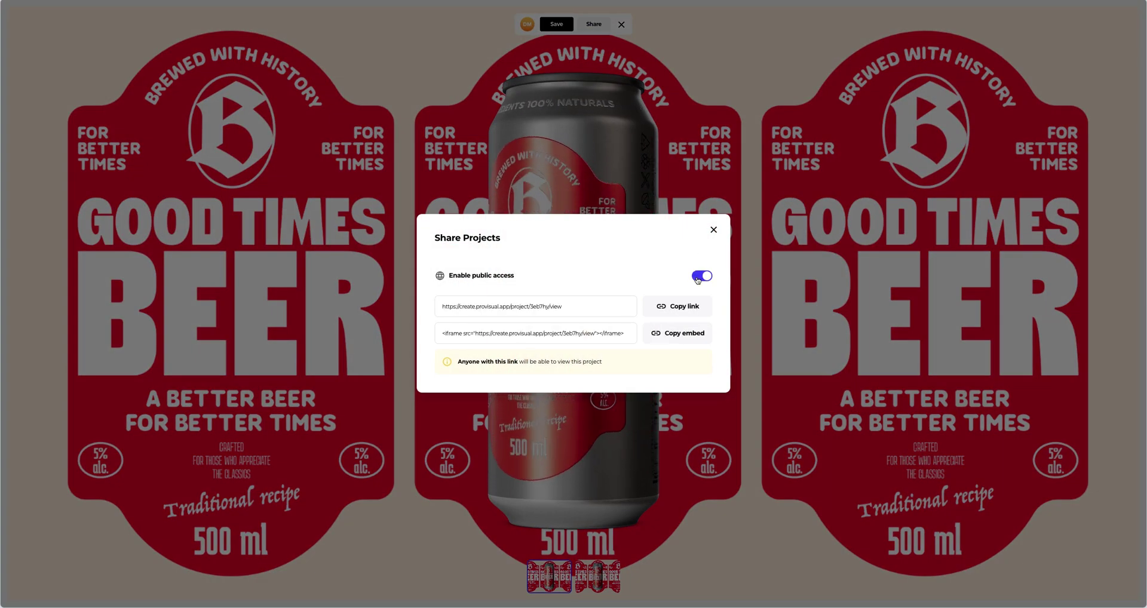